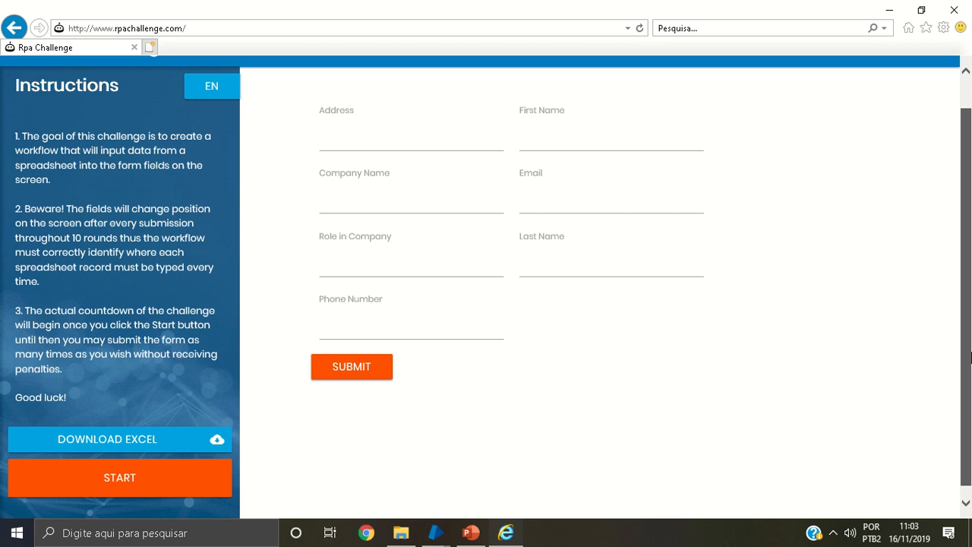
Submit the blank challenge form twice to examine how its fields change position, and close the browser
mouse_move(971, 356)
left_mouse_down()
mouse_move(970, 322)
mouse_move(970, 338)
left_mouse_up()
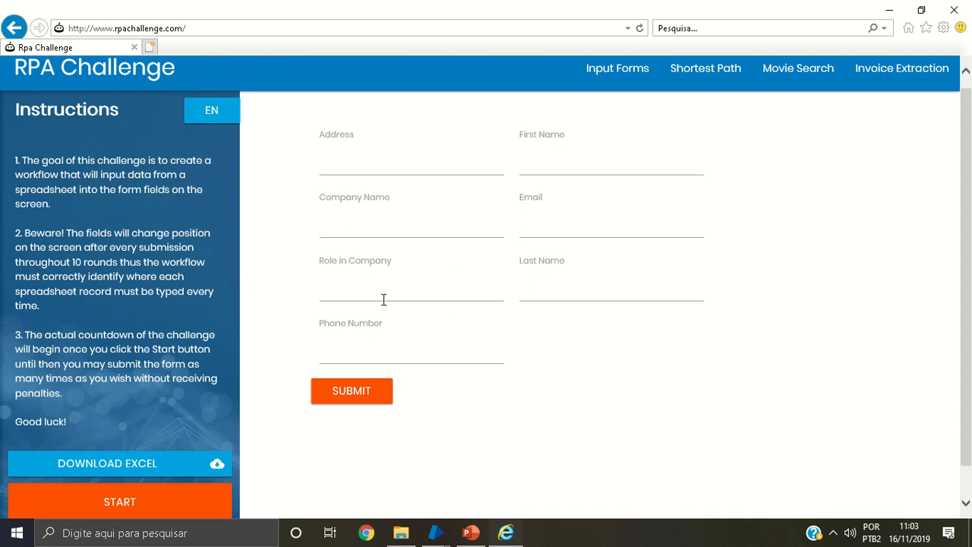
left_click(339, 392)
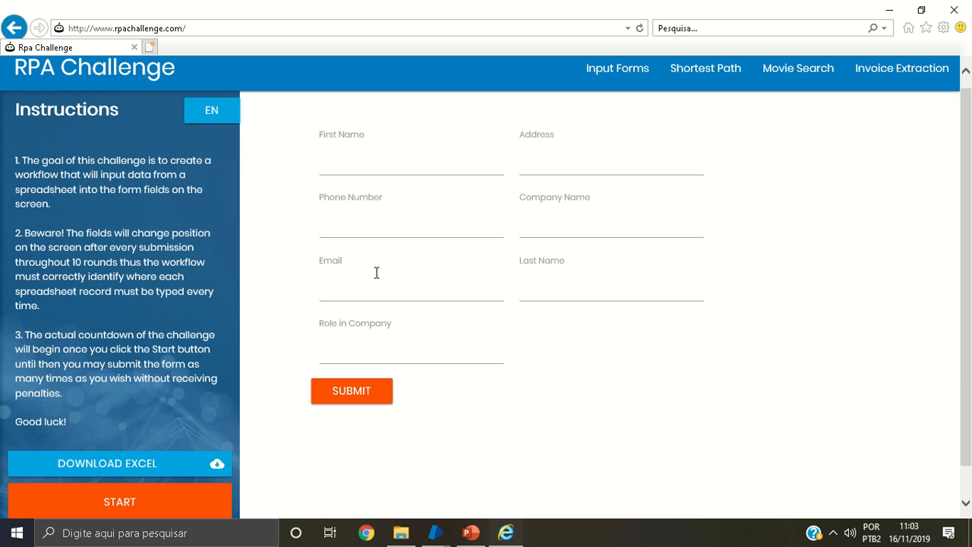
left_click(325, 230)
left_click(337, 204)
left_click(338, 203)
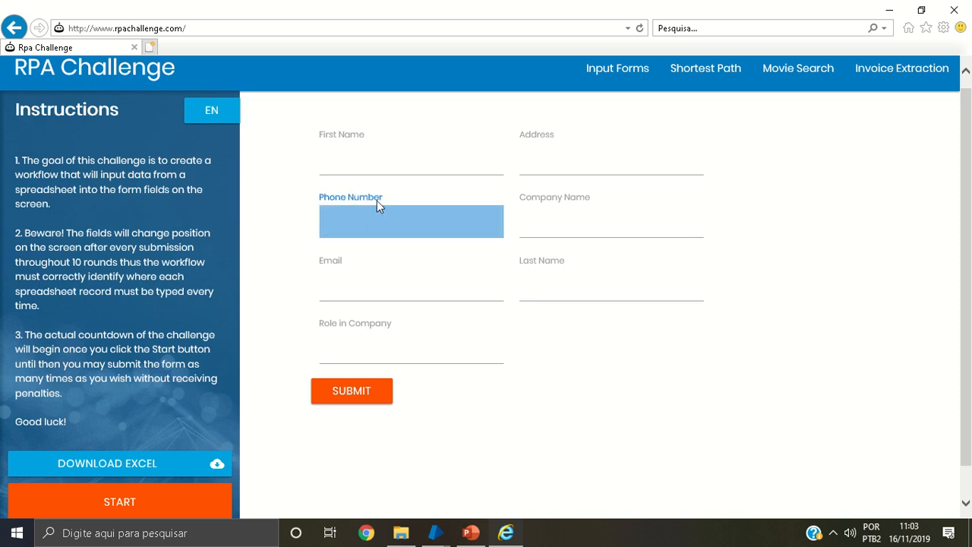
left_click(341, 391)
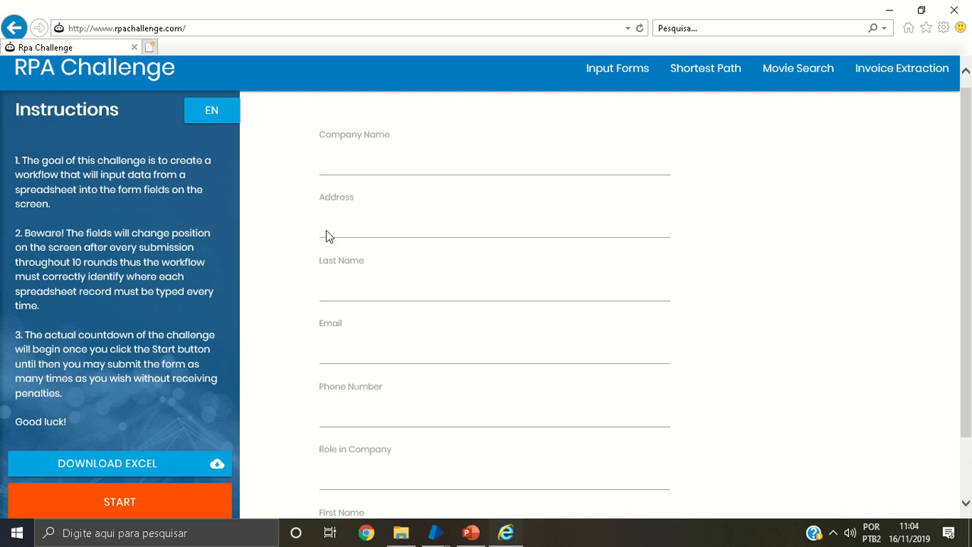
left_click_drag(326, 198, 341, 201)
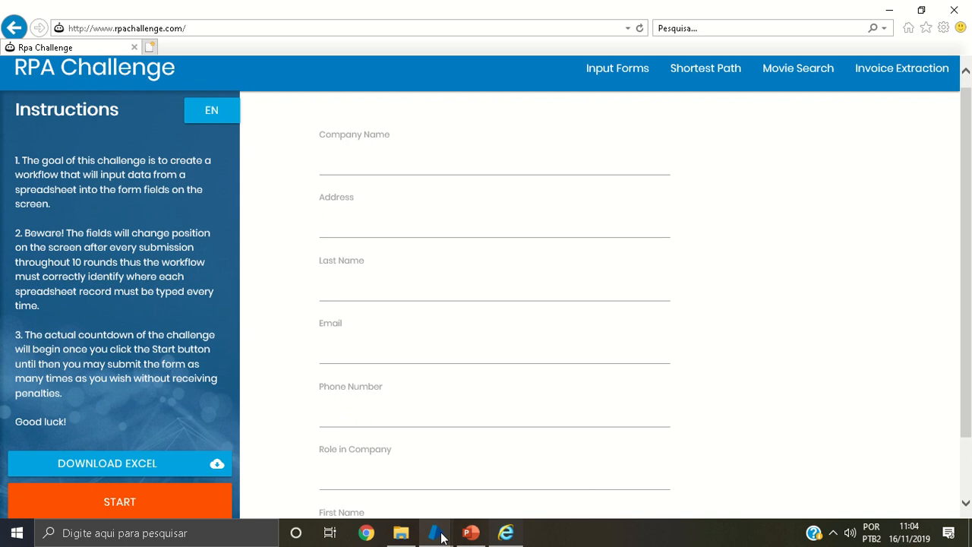
left_click(954, 9)
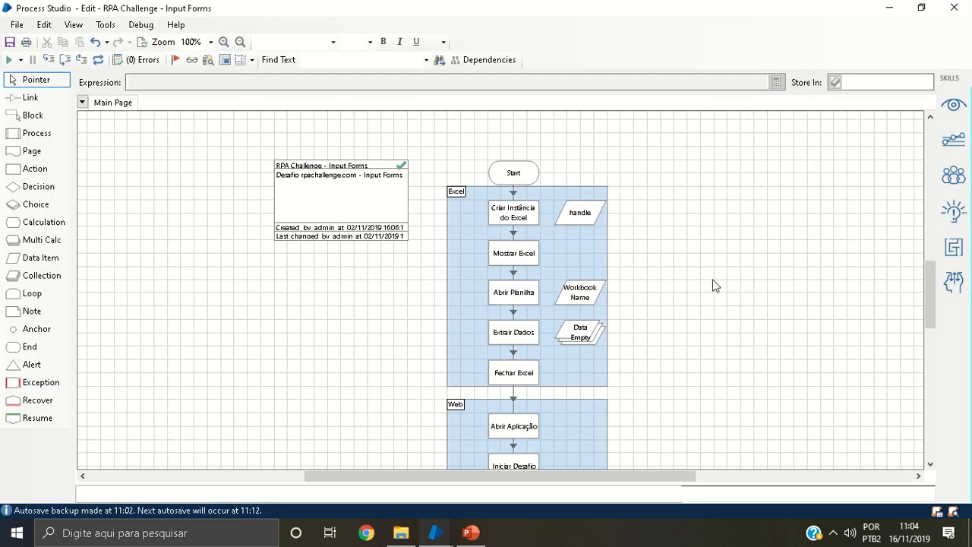
In Process Studio, examine the stages in the Excel and Web blocks of the Main Page flow
mouse_move(932, 278)
left_mouse_down()
mouse_move(939, 325)
mouse_move(929, 262)
mouse_move(922, 278)
left_mouse_up()
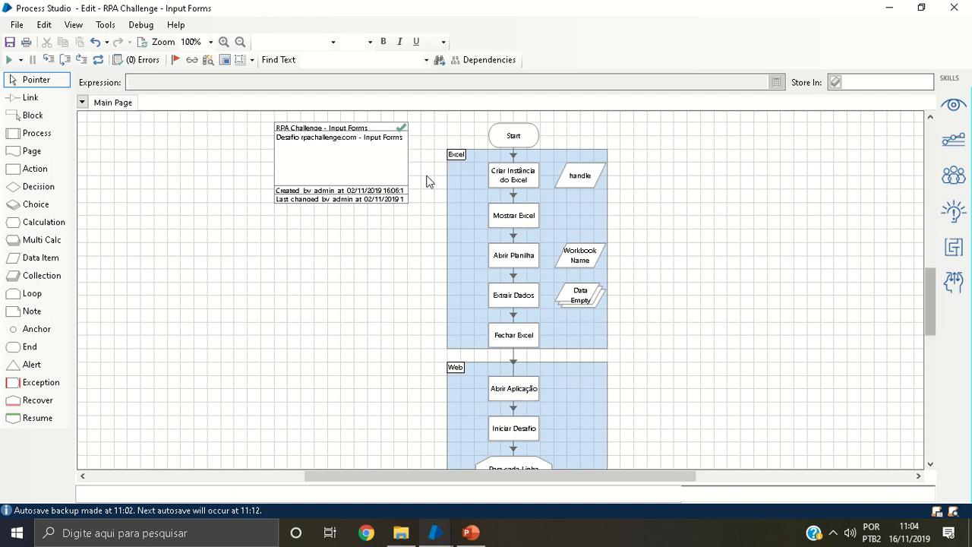
left_click_drag(439, 146, 662, 356)
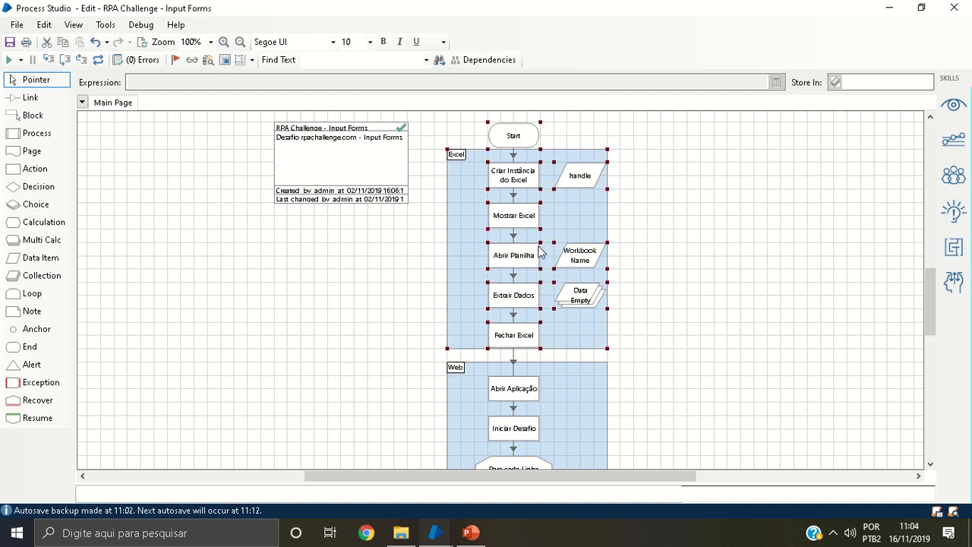
left_click(417, 277)
left_click_drag(929, 294, 938, 335)
left_click_drag(424, 162, 680, 423)
left_click(683, 349)
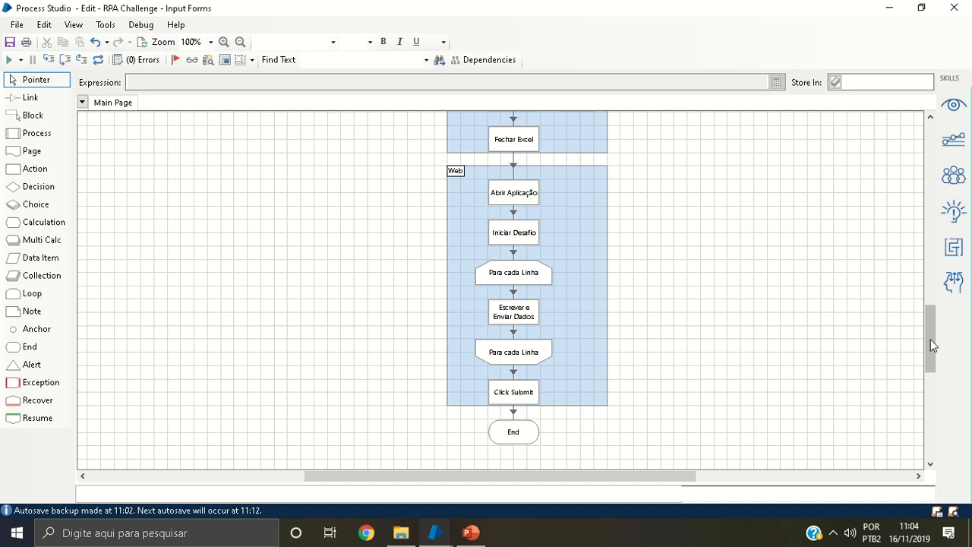
left_click_drag(934, 346, 921, 299)
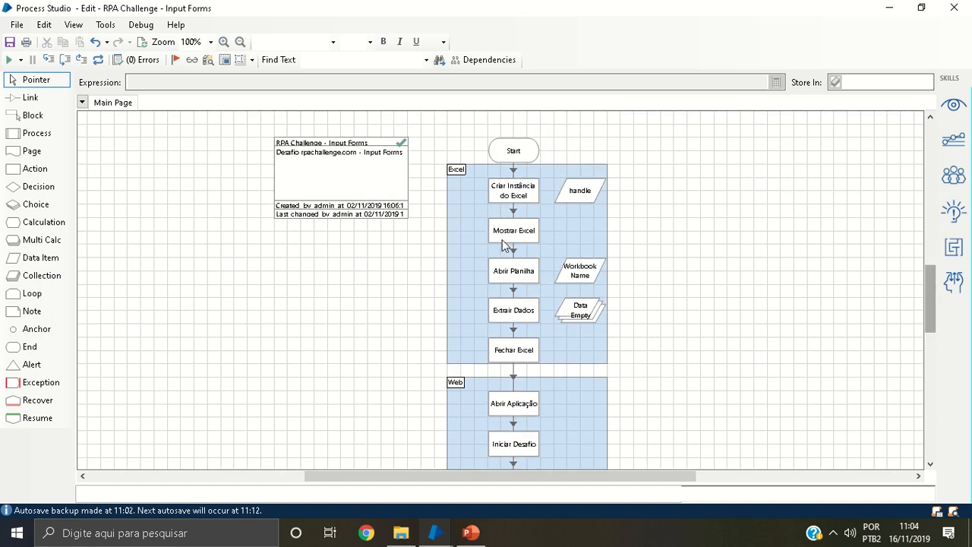
Set Criar Instância do Excel as the next stage, step over it, Mostrar Excel and Abrir Planilha, and view the opened challenge.xlsx
right_click(503, 205)
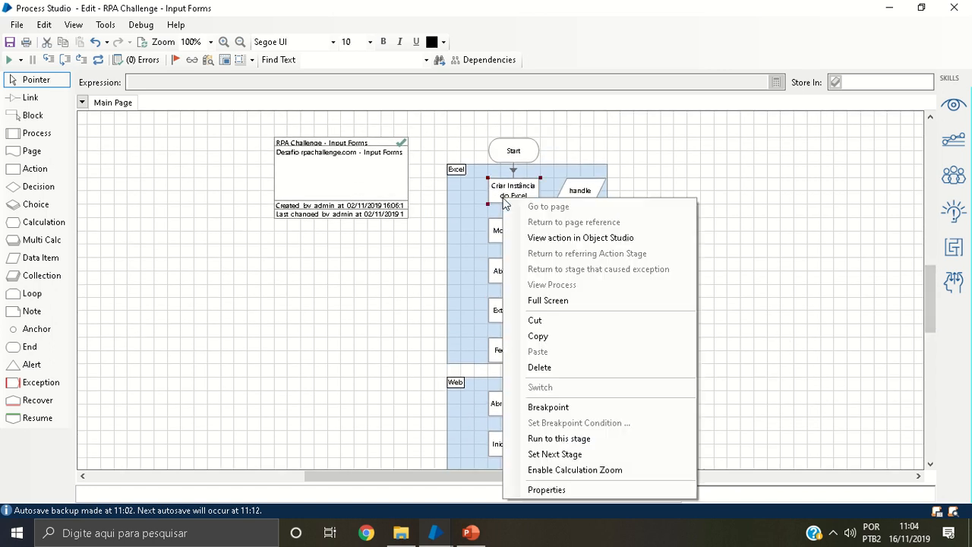
left_click(542, 453)
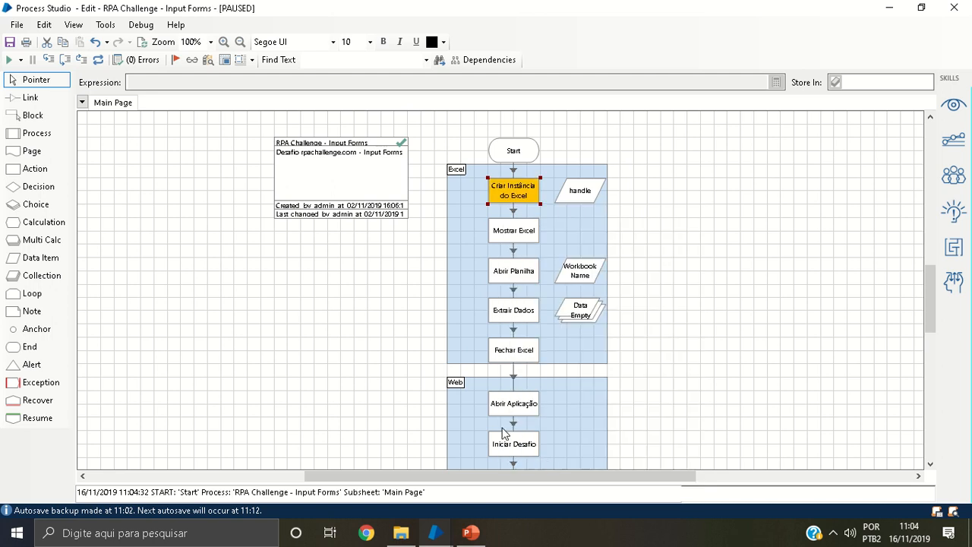
left_click(64, 61)
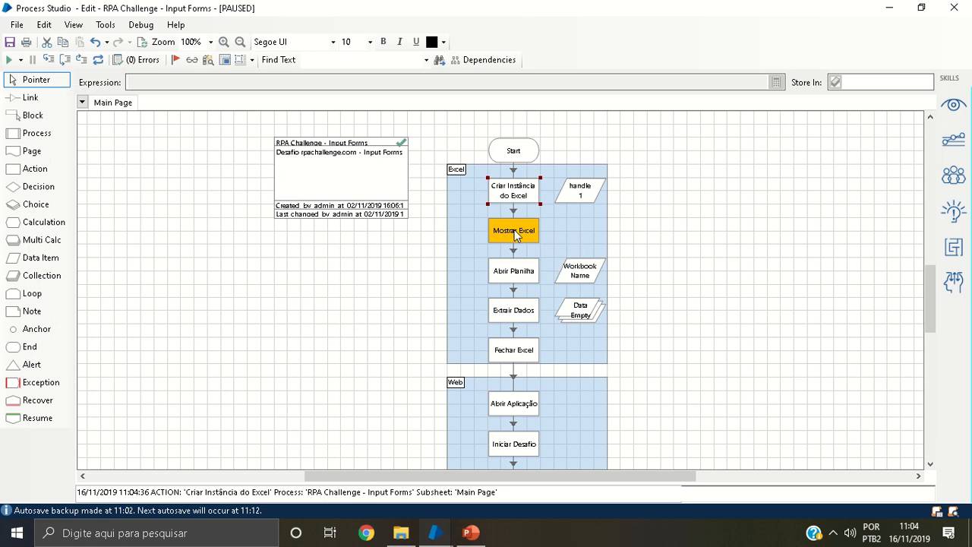
key("F10")
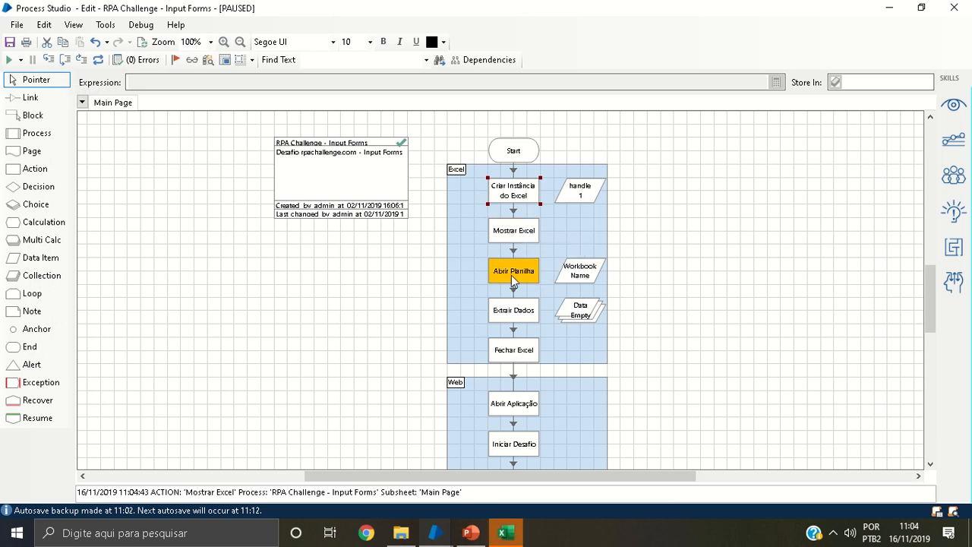
key("F10")
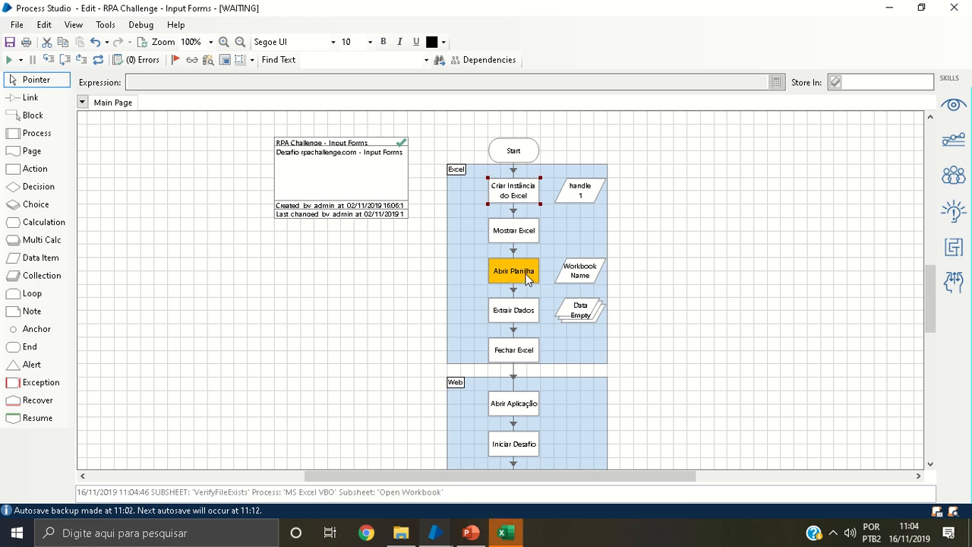
left_click(502, 527)
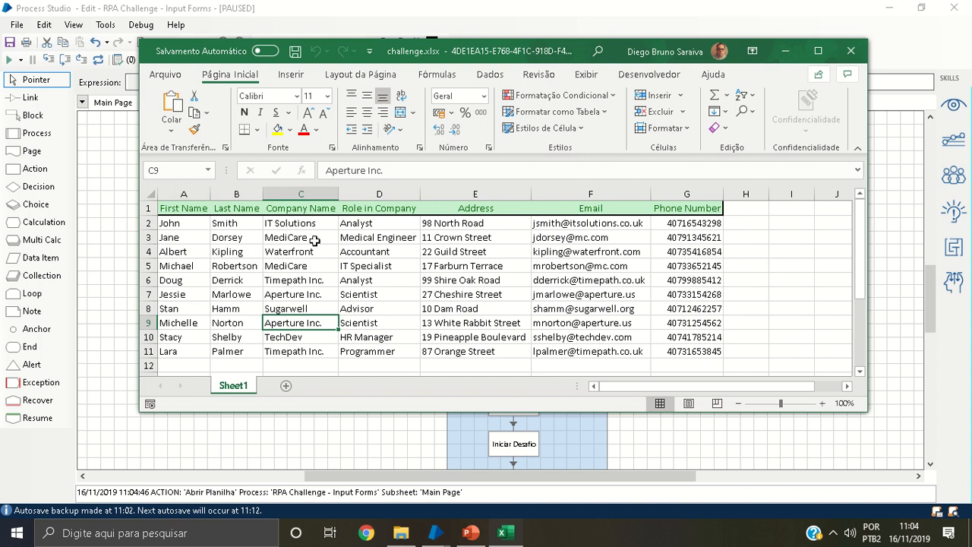
left_click(787, 51)
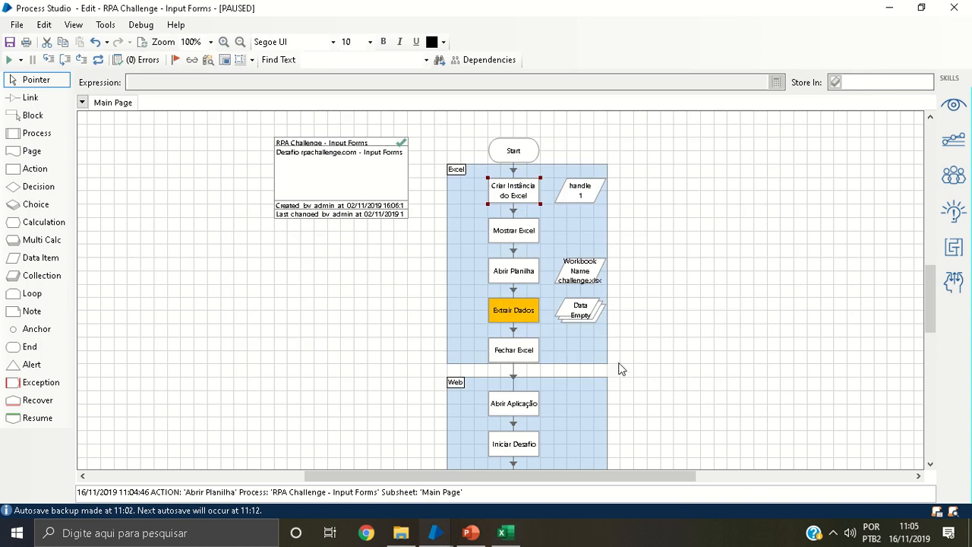
Step over the Extrair Dados stage and inspect the current values of the Data collection without changing them
key("F10")
double_click(580, 313)
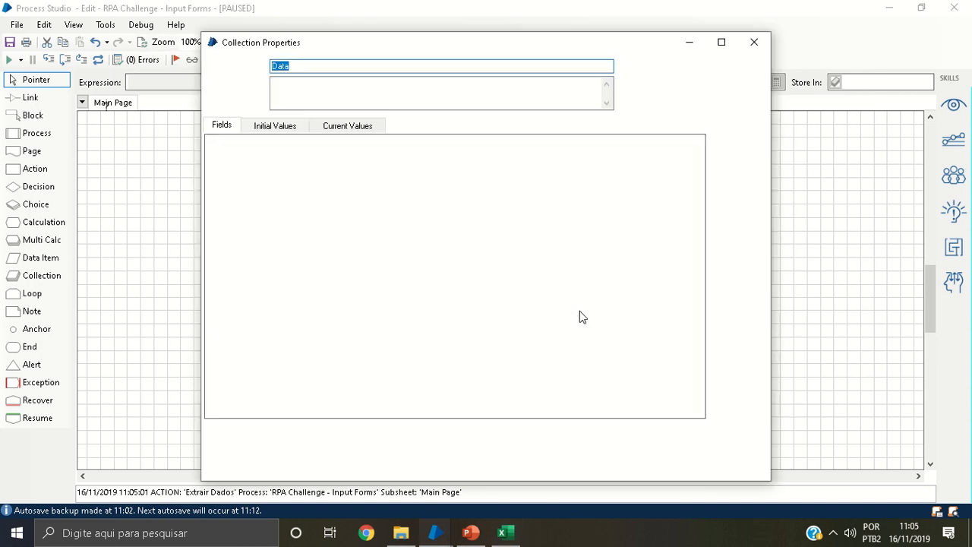
left_click(339, 126)
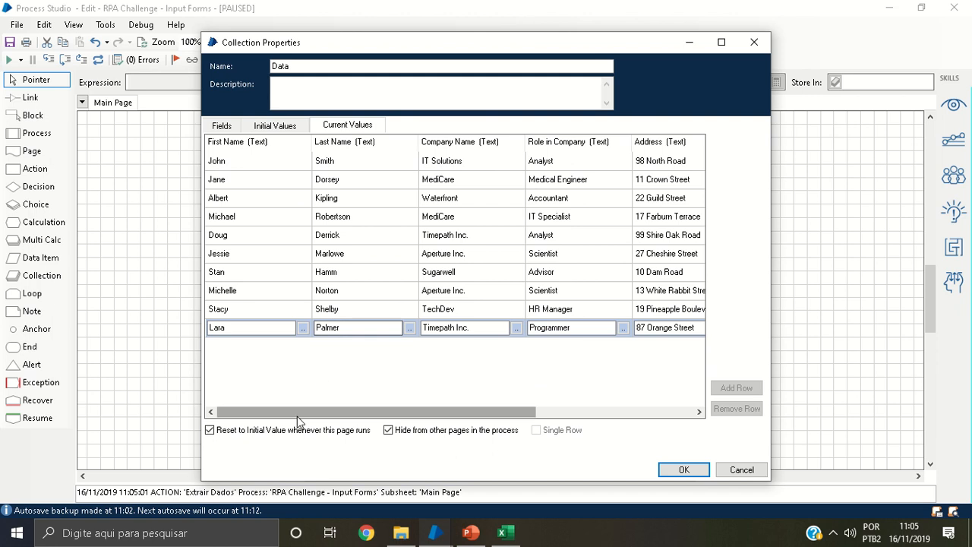
mouse_move(297, 414)
left_mouse_down()
mouse_move(451, 436)
mouse_move(421, 420)
mouse_move(281, 412)
left_mouse_up()
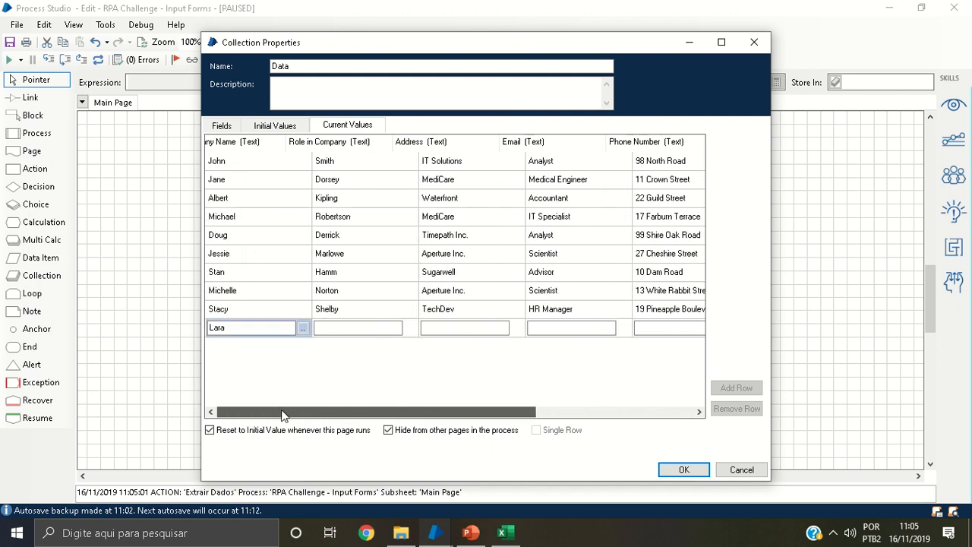
left_click(742, 469)
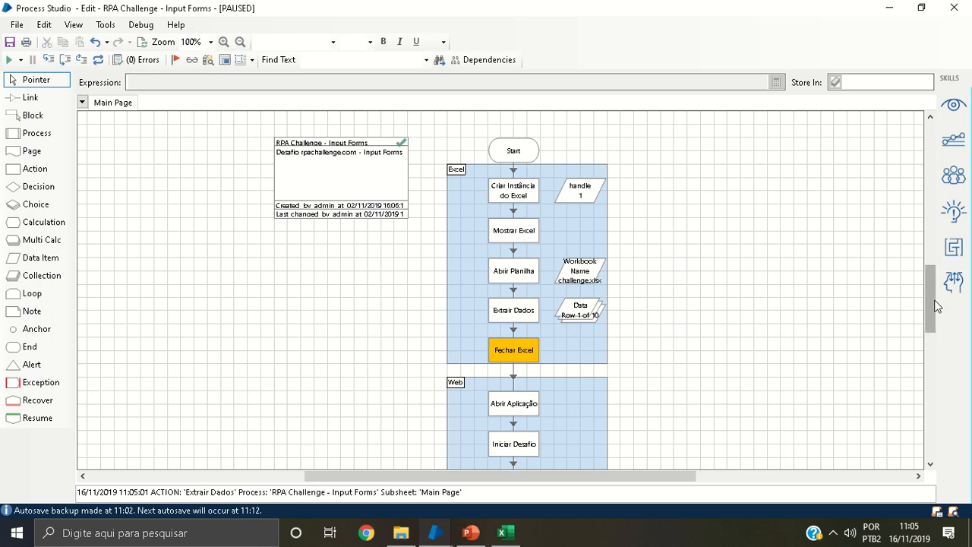
Step over the Fechar Excel and Abrir Aplicação stages, checking the opened challenge page in Internet Explorer before returning to Process Studio
left_click_drag(935, 304, 933, 320)
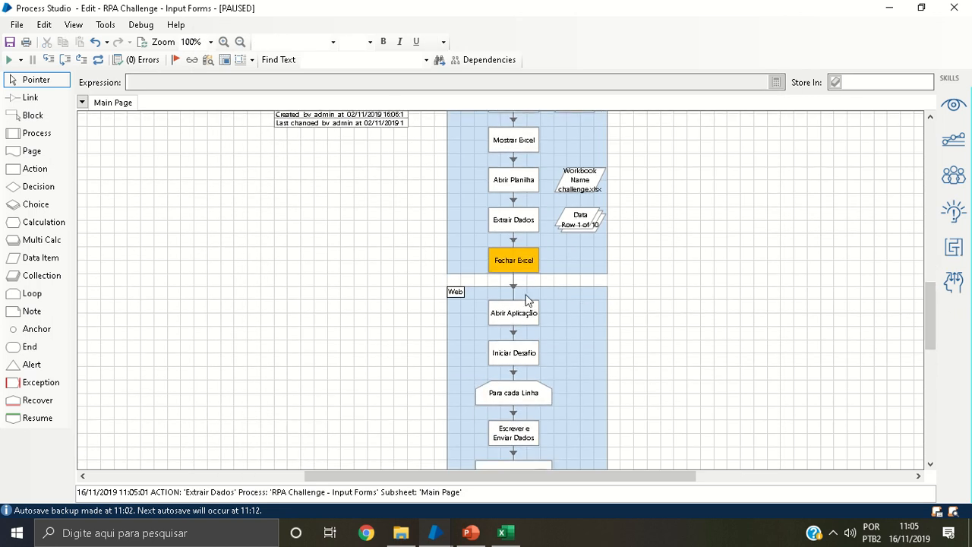
key("F10")
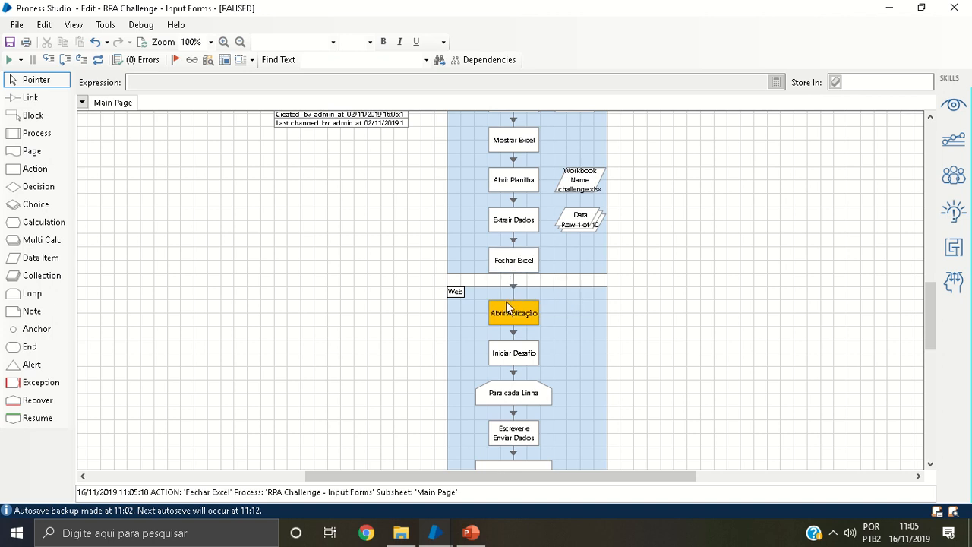
left_click_drag(927, 301, 932, 325)
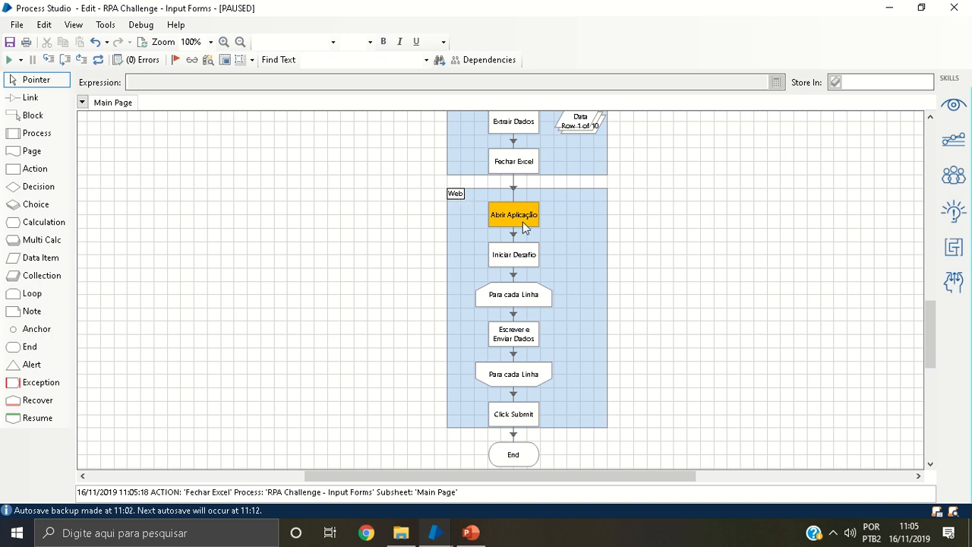
key("F10")
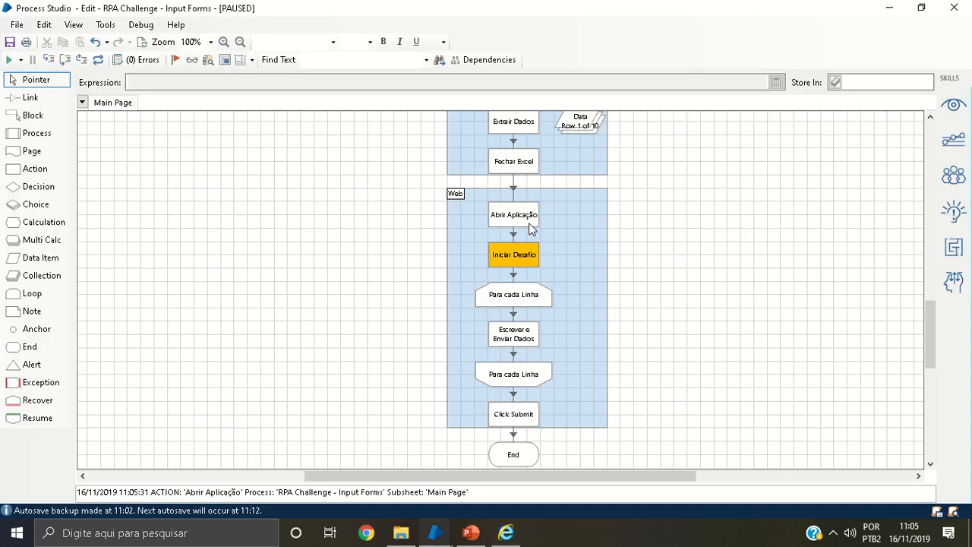
left_click(507, 532)
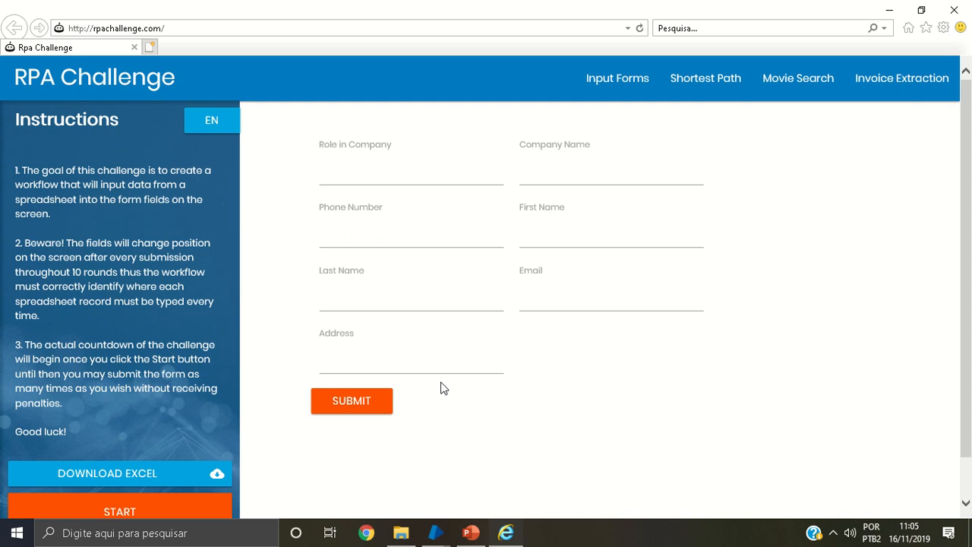
mouse_move(435, 532)
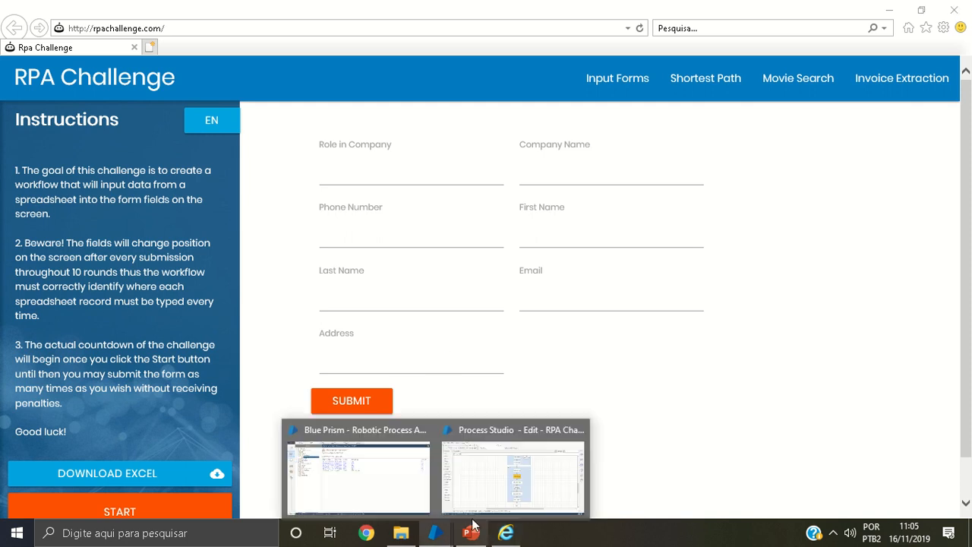
left_click(493, 430)
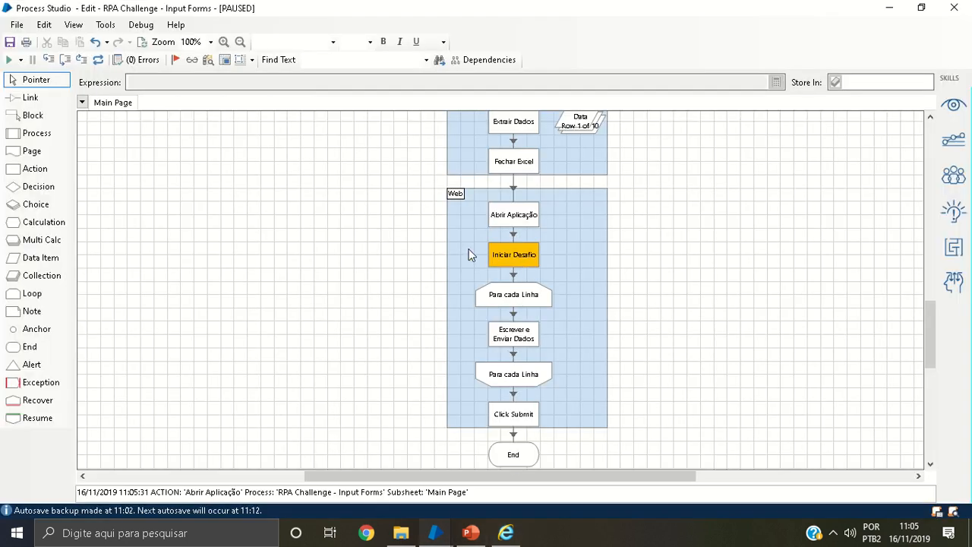
Step over the Iniciar Desafio stage and check the started challenge in Internet Explorer before returning to Process Studio
key("F10")
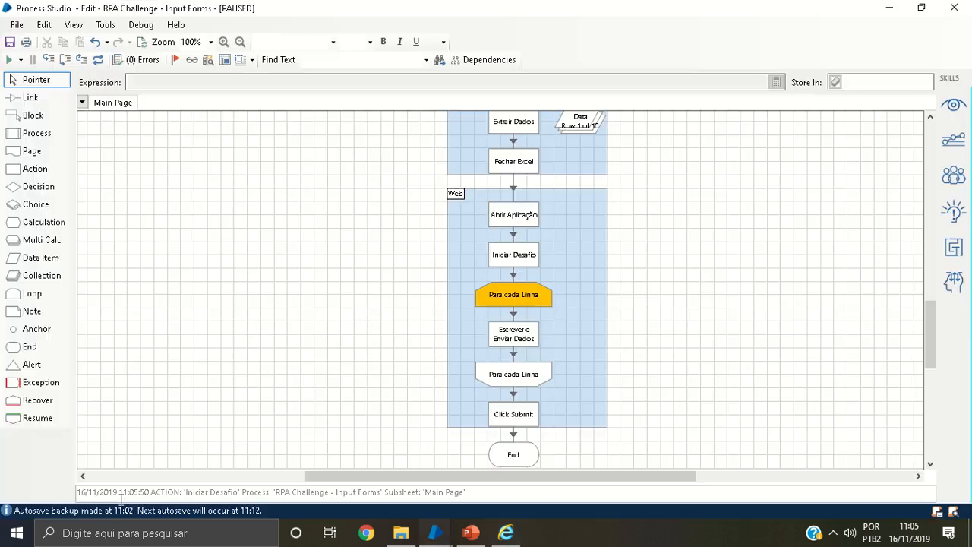
left_click(505, 533)
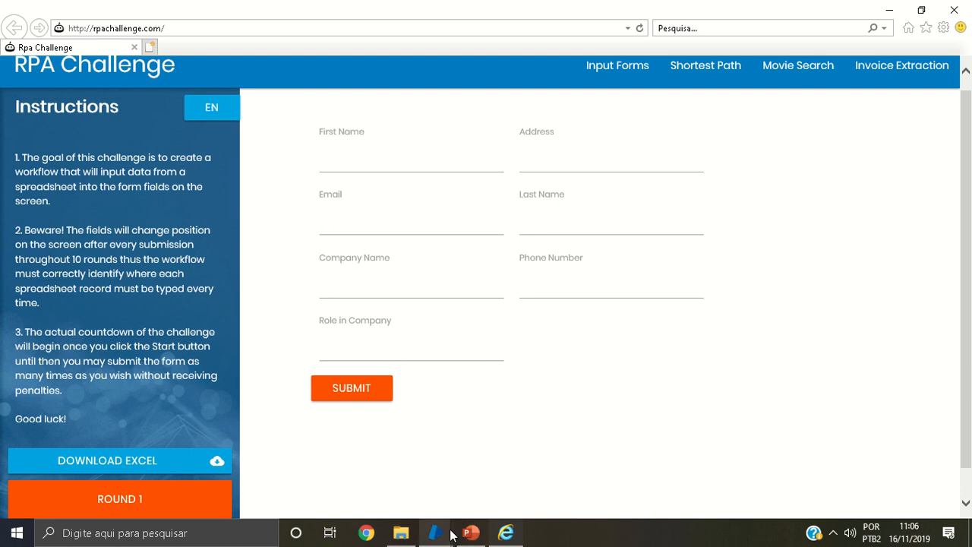
mouse_move(450, 533)
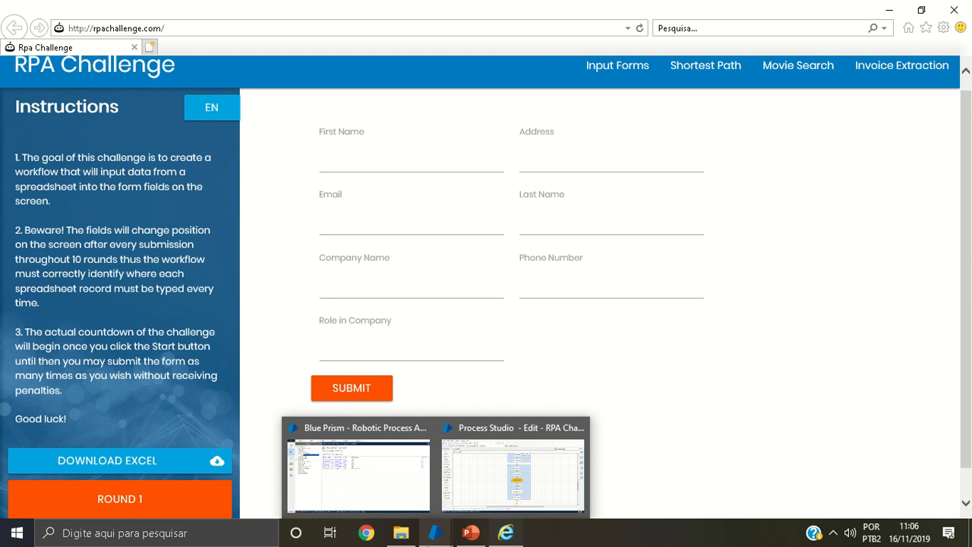
left_click(504, 498)
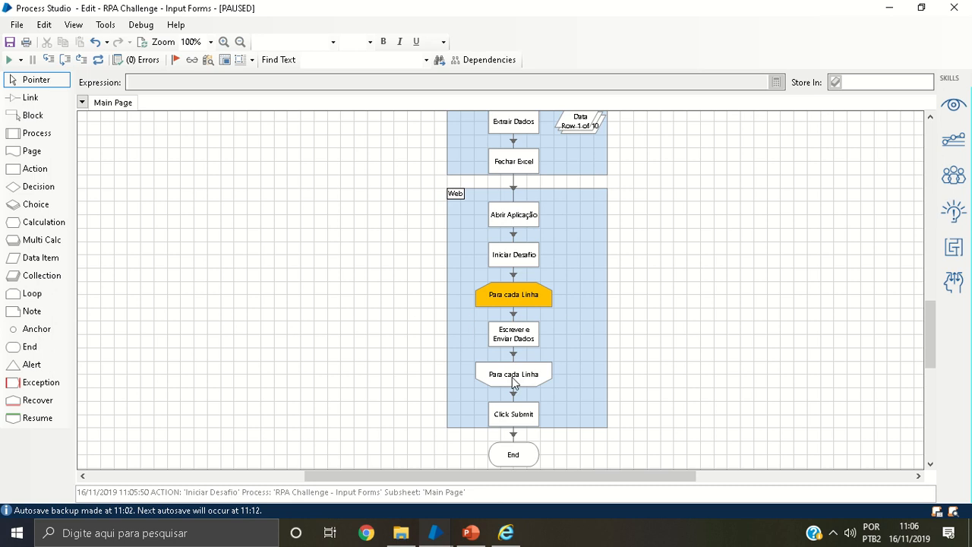
Check the properties of the Para cada Linha loop, and arrange Process Studio side by side with the challenge browser window
double_click(494, 301)
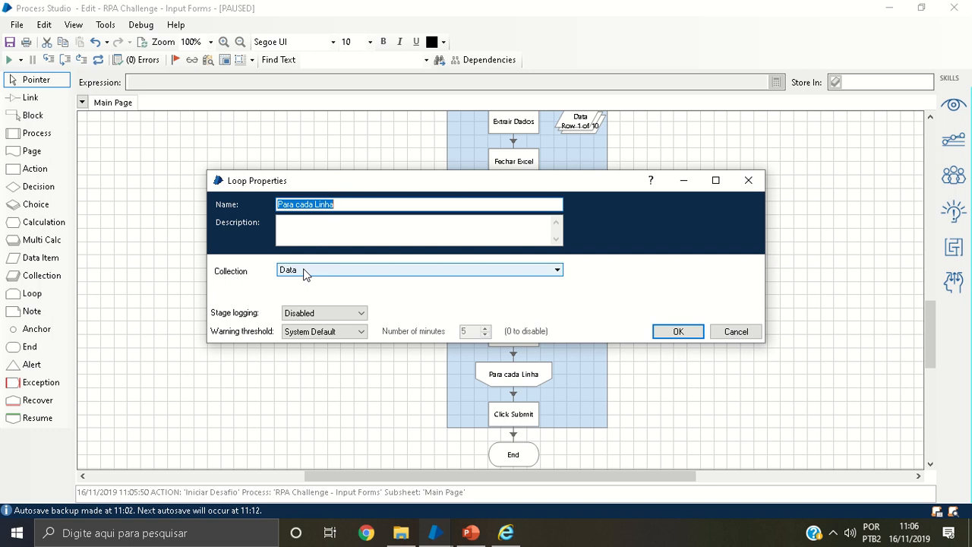
left_click(735, 332)
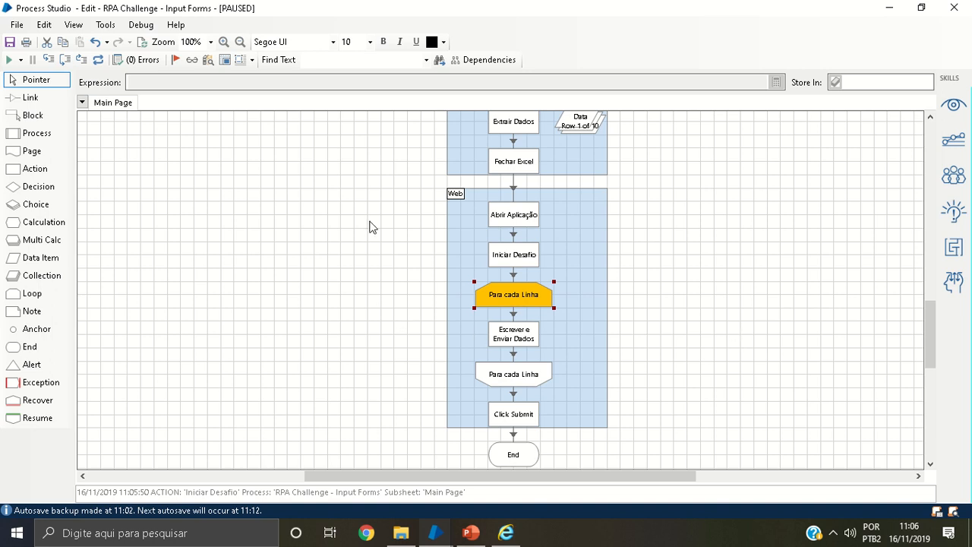
left_click_drag(426, 10, 971, 103)
left_click(152, 204)
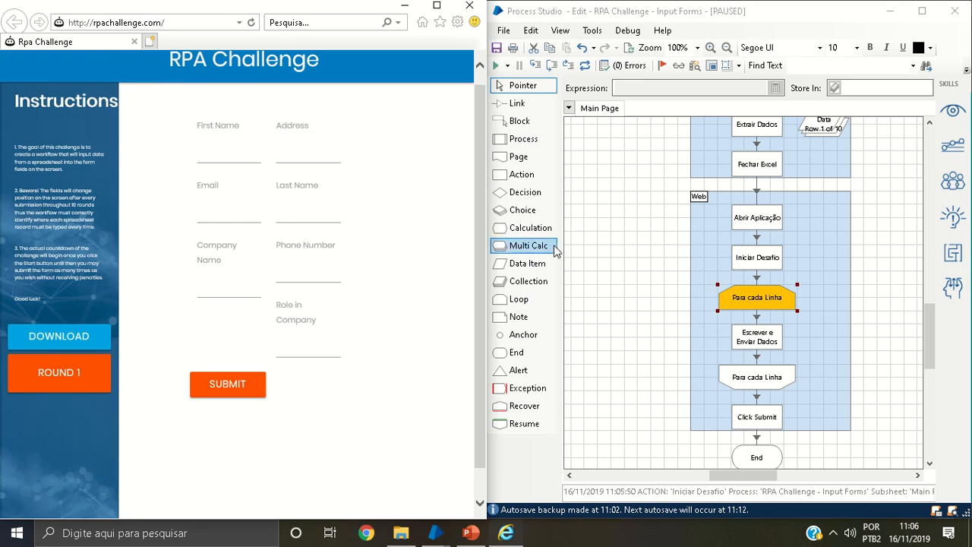
Step over the Para cada Linha loop stages and Escrever e Enviar Dados for two iterations, stopping at Escrever e Enviar Dados on row 3
left_click(551, 67)
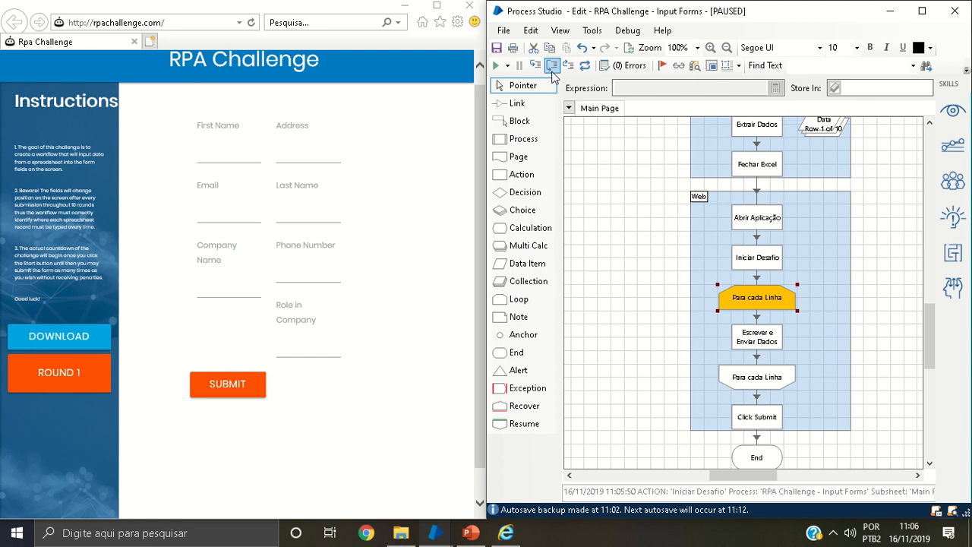
key("F10")
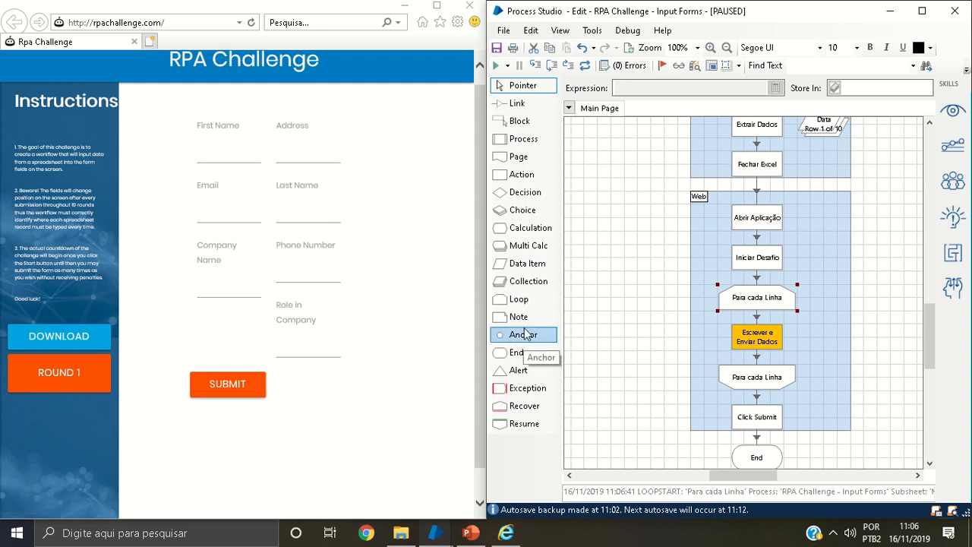
key("F10")
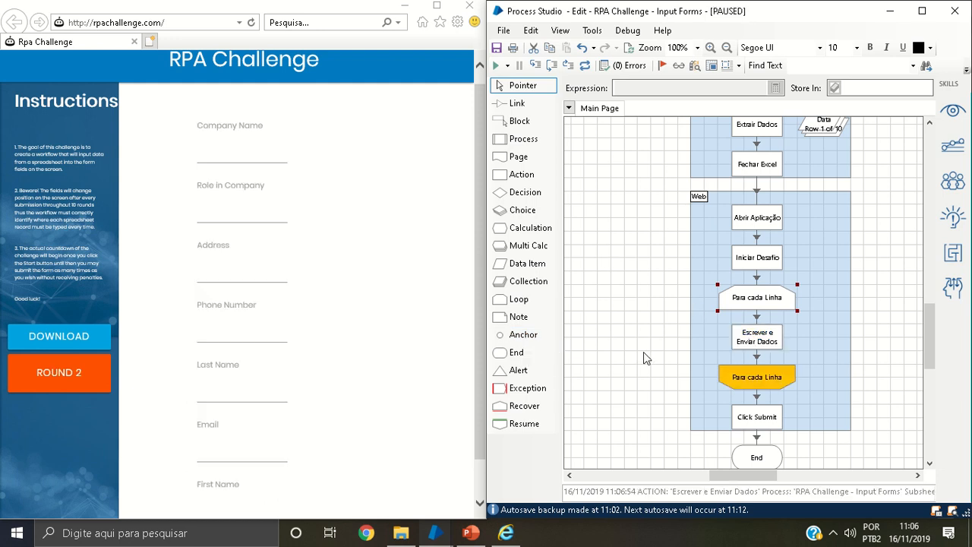
key("F10")
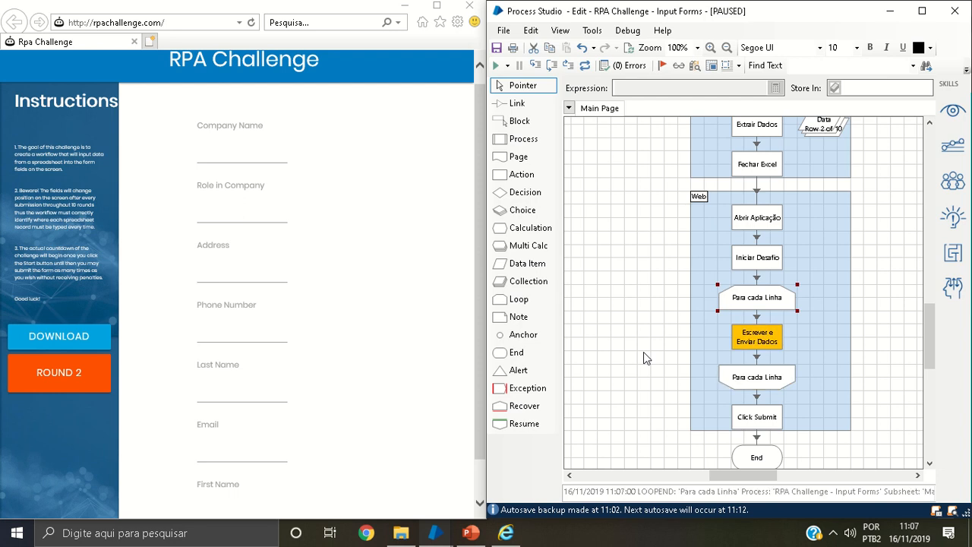
key("F10")
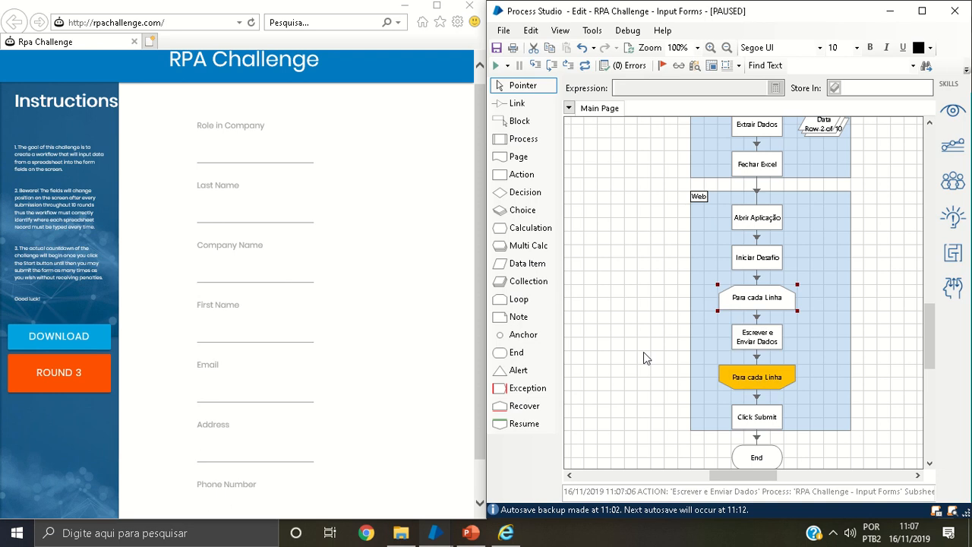
key("F10")
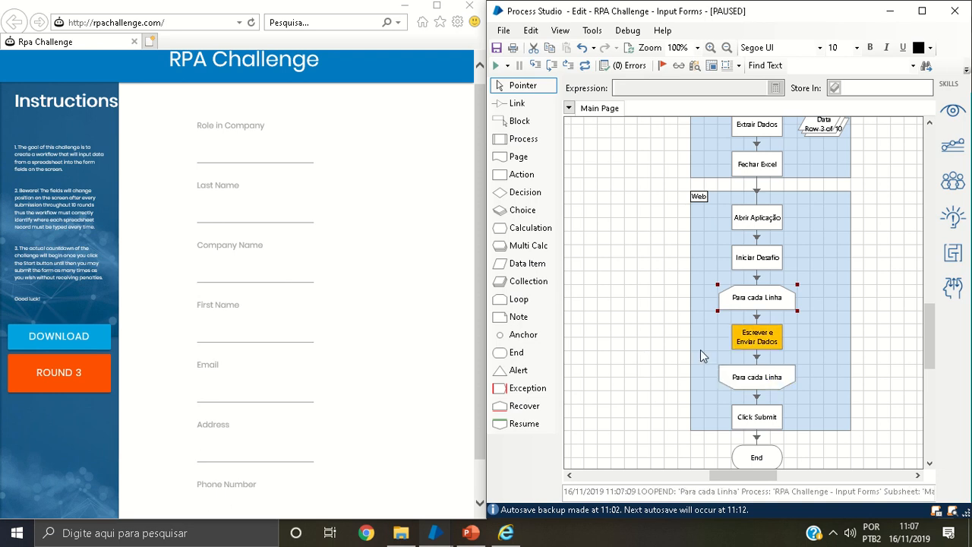
Step into the Escrever e Enviar Dados action and open its Application Modeller, placing the window beside the challenge page
right_click(765, 342)
left_click(670, 272)
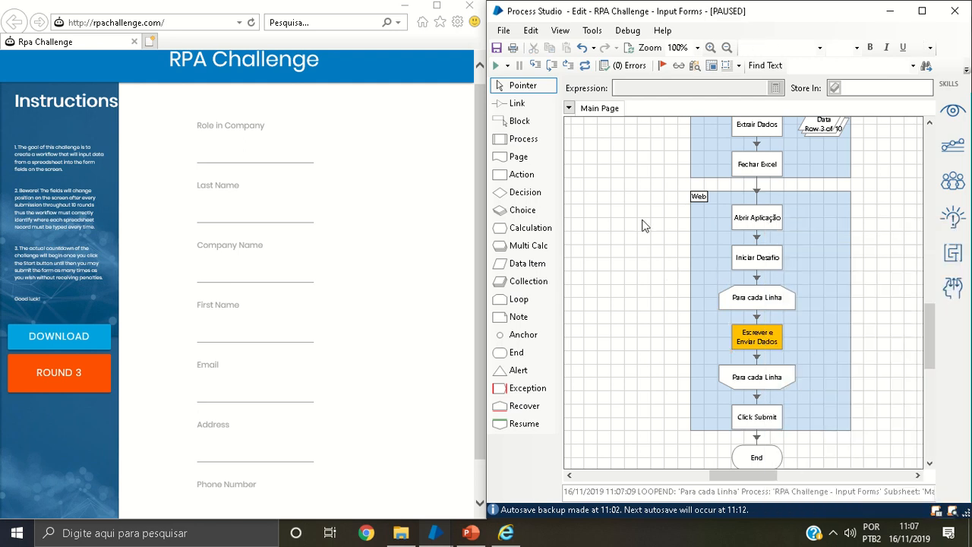
left_click(536, 66)
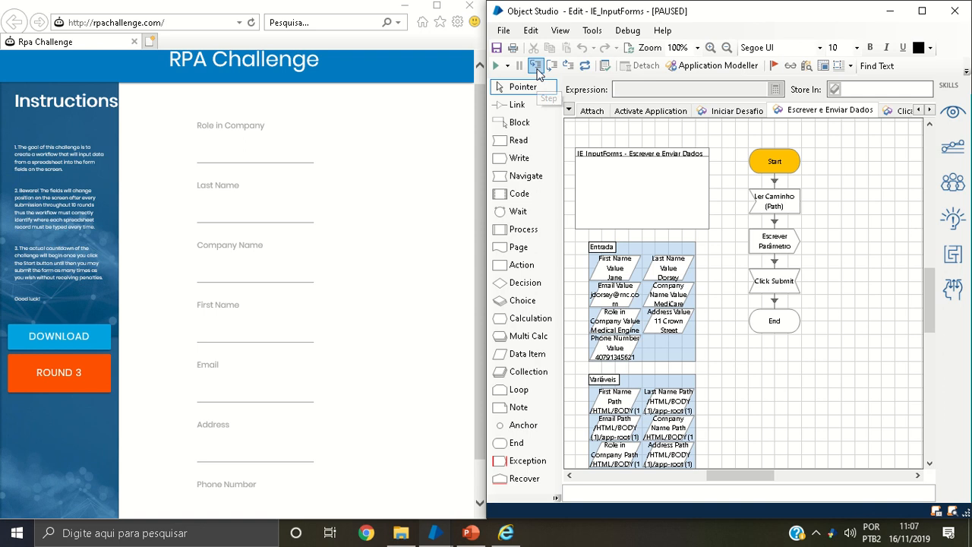
left_click(738, 70)
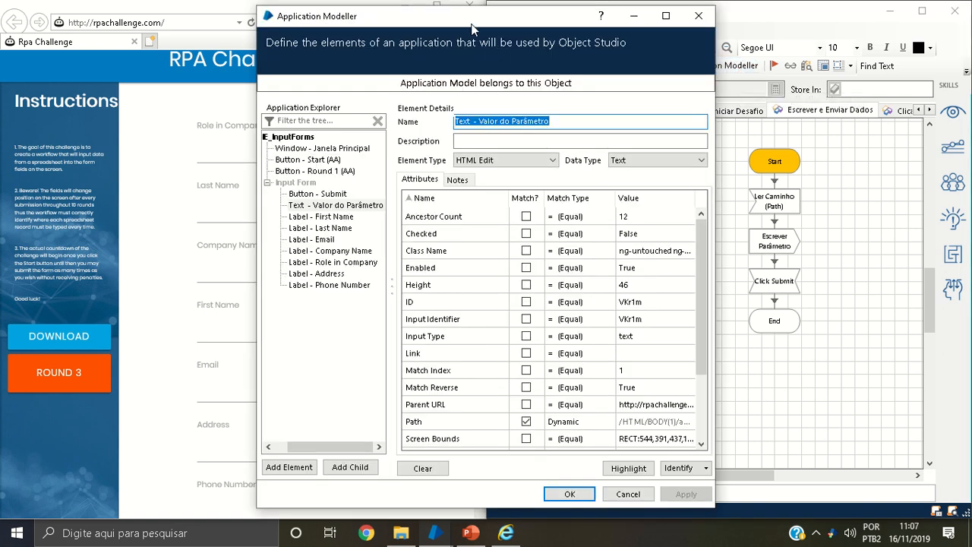
left_click_drag(471, 28, 723, 54)
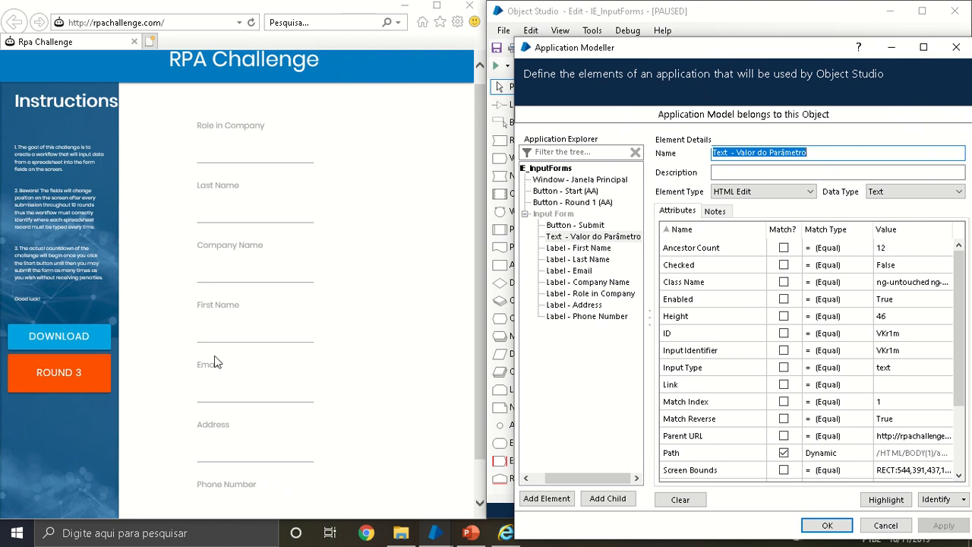
Add a child element under IE_InputForms and identify it as the Last Name label on the challenge page
left_click(548, 179)
left_click(545, 168)
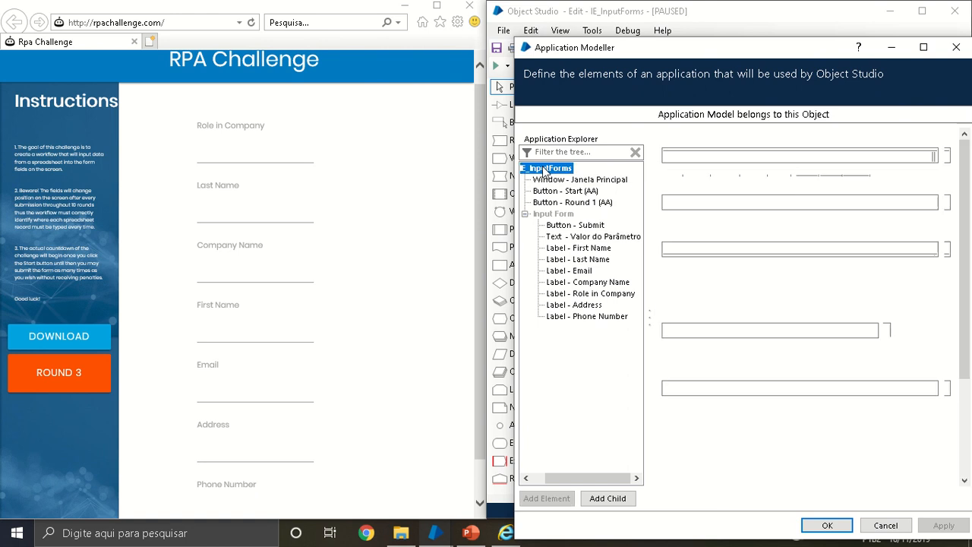
left_click(607, 498)
left_click(924, 495)
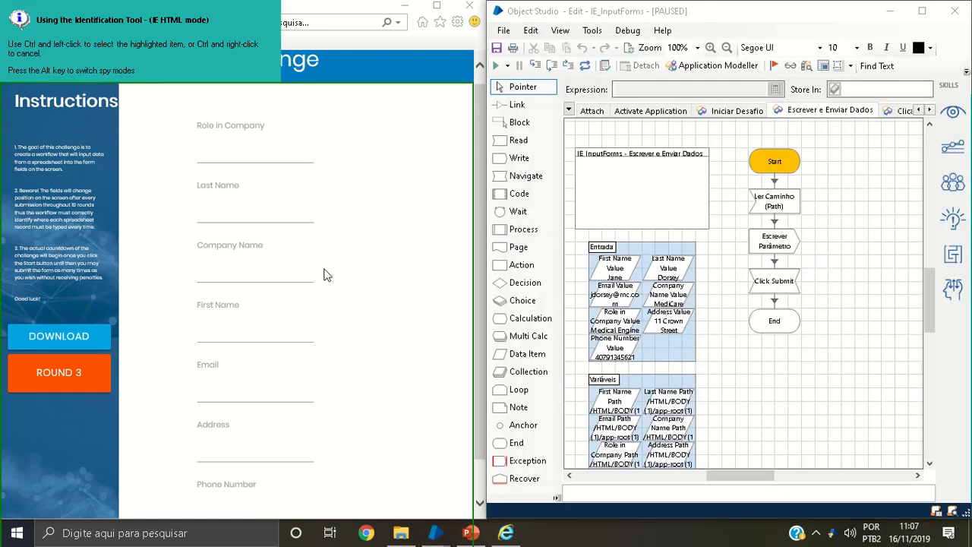
left_click(218, 186, "ctrl")
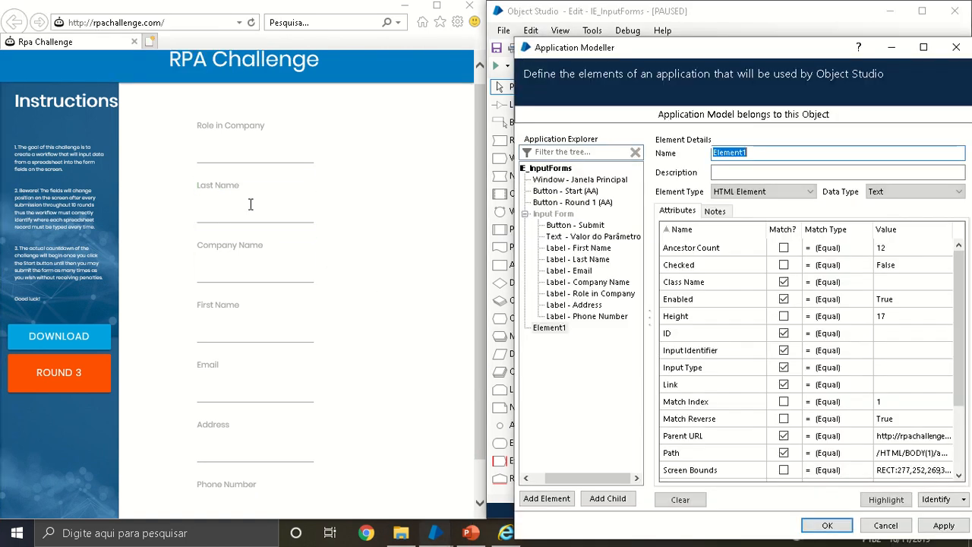
Sort the new label element's attributes by match and exclude Title, Link, Input Type and Input Identifier from matching
left_click(783, 230)
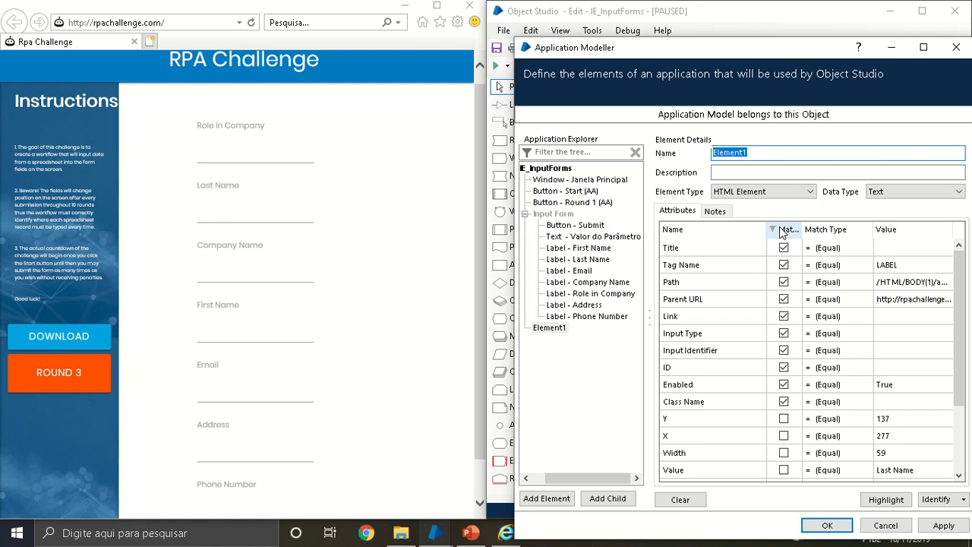
left_click(783, 247)
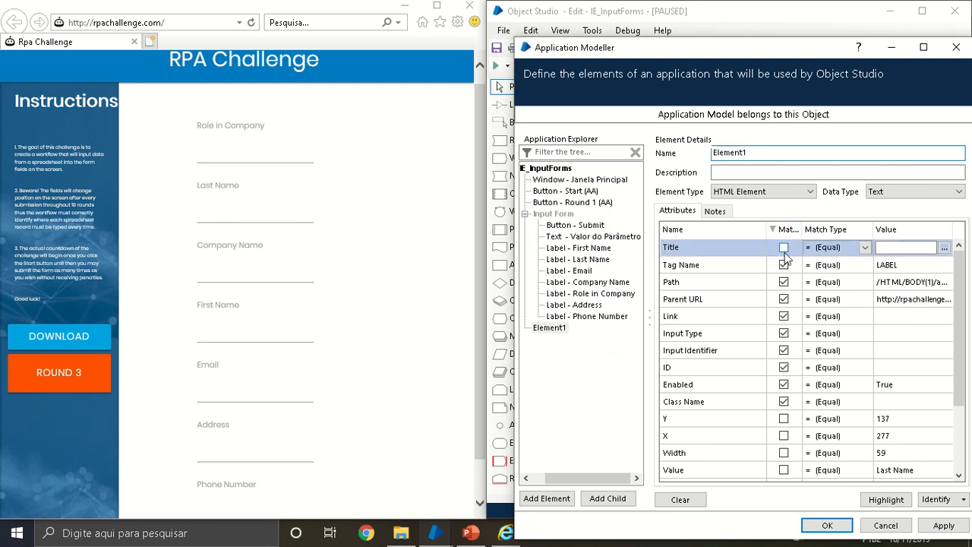
left_click(784, 317)
left_click(783, 333)
left_click(783, 350)
left_click(782, 334)
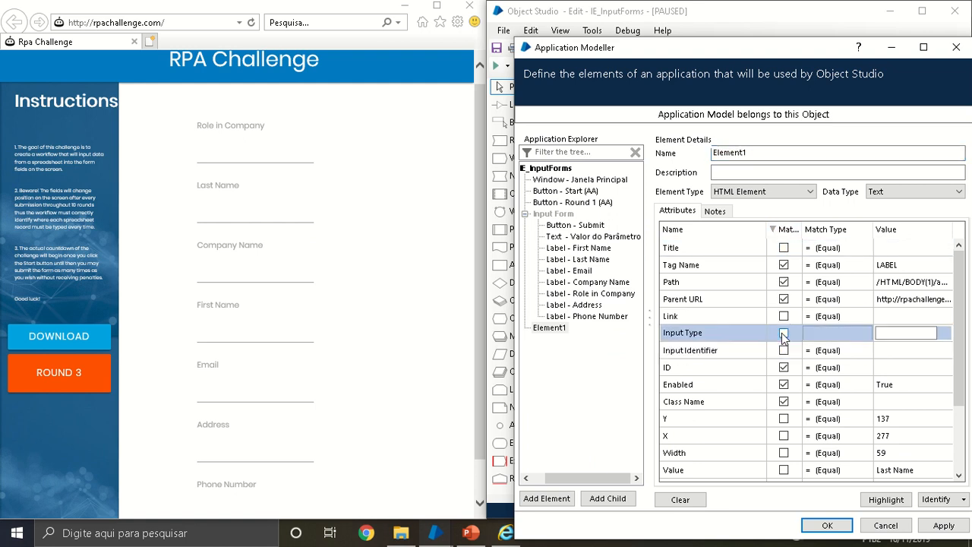
Copy the label element's Path value and paste it into a new Notepad document
left_click(906, 283)
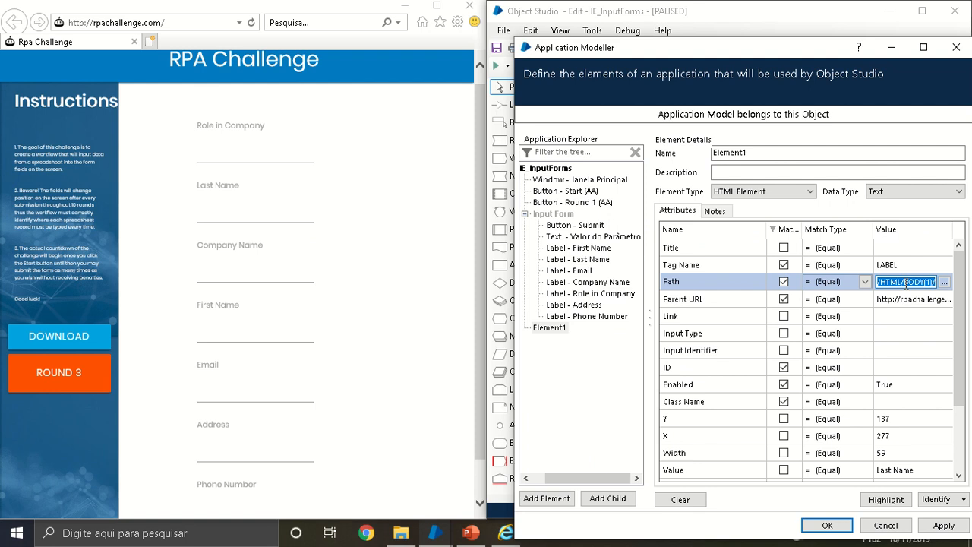
key("super+r")
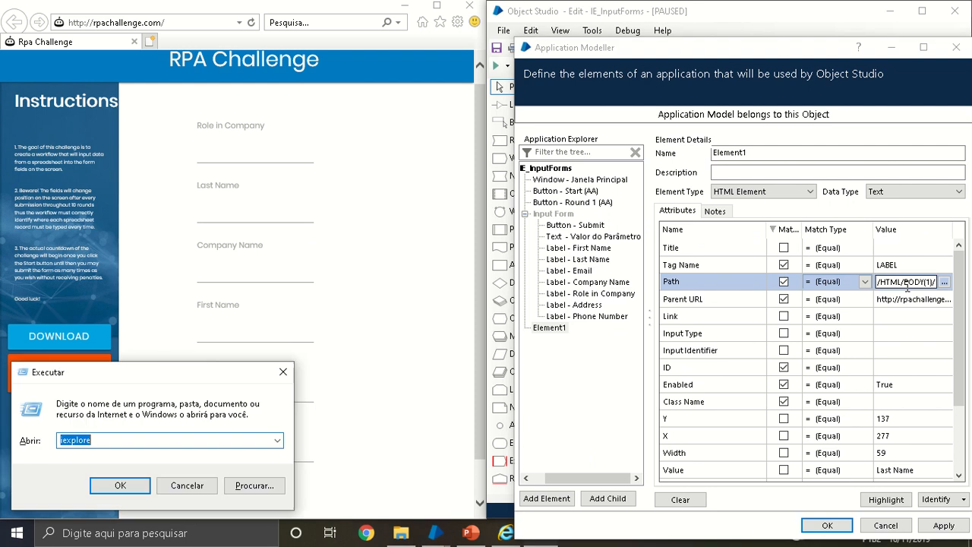
type("notepad")
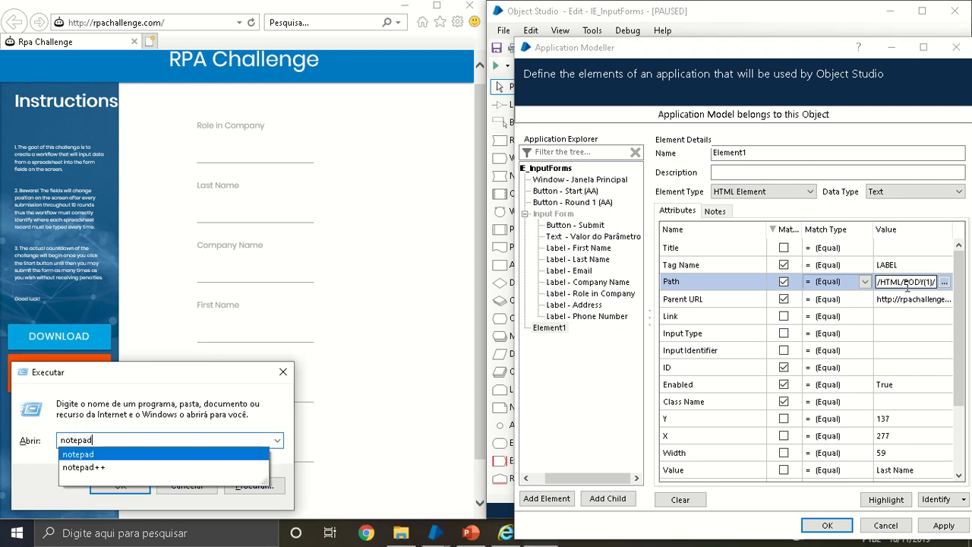
key("Return")
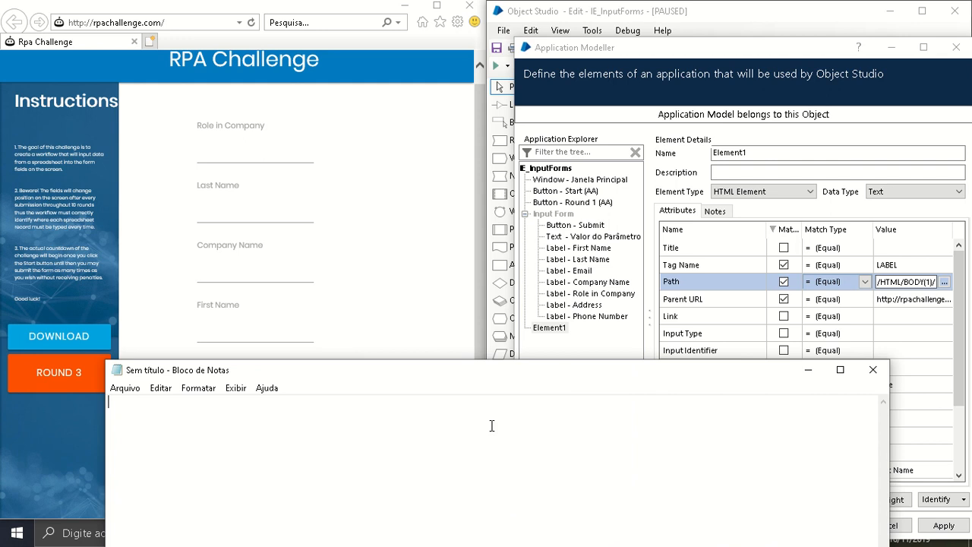
type("/HTML/BODY(1)/app-root(1)/DIV(2)/app-rpa1(1)/DIV(1)/DIV(2)/FORM(1)/DIV(1)/DIV(2)/rpa1-field(1)/DIV(1)/LABEL(1)")
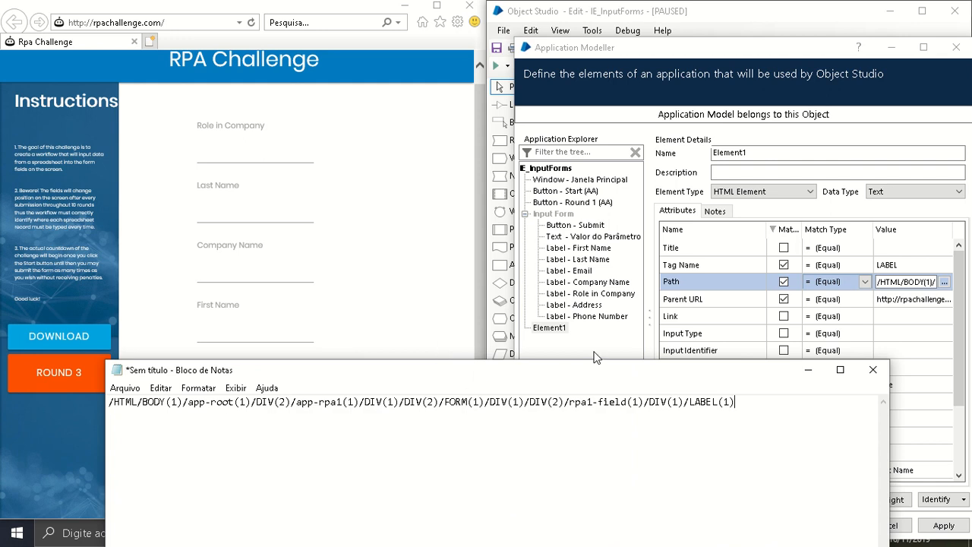
Add a second child element under IE_InputForms in Application Modeller and identify it as the Last Name input field
left_click(789, 278)
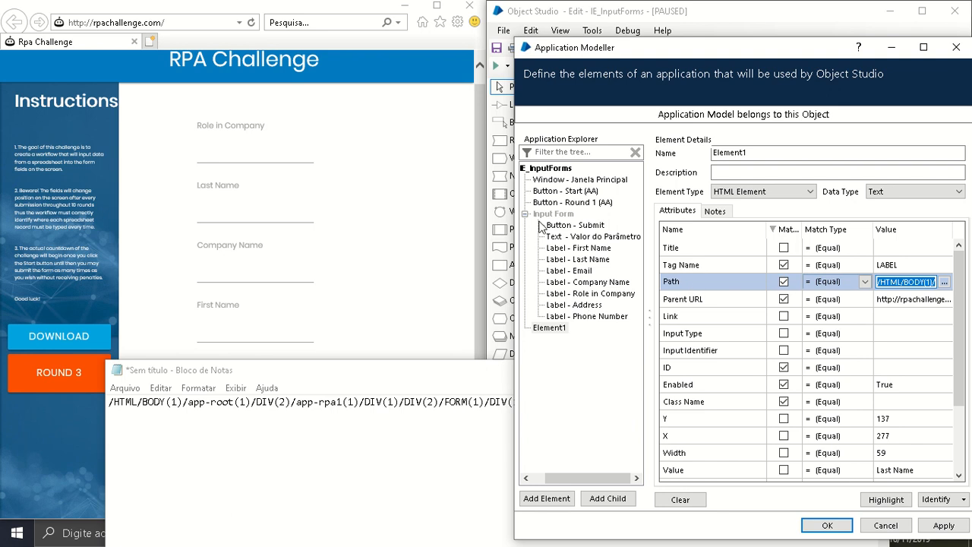
left_click(542, 168)
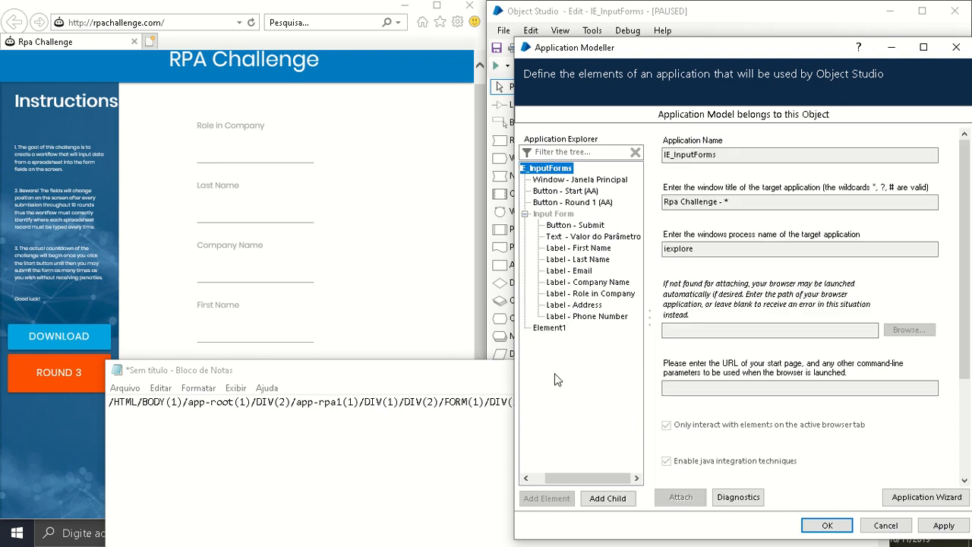
left_click(607, 498)
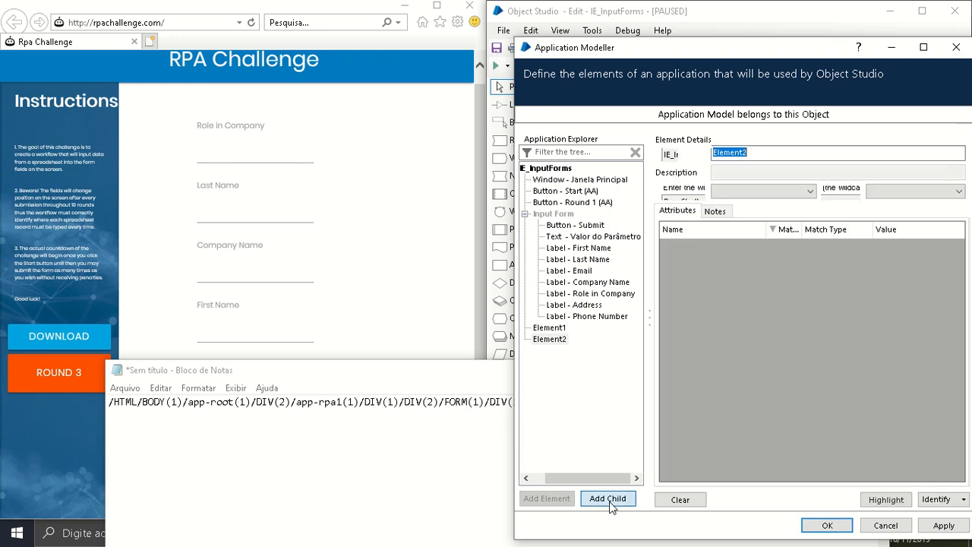
left_click(936, 499)
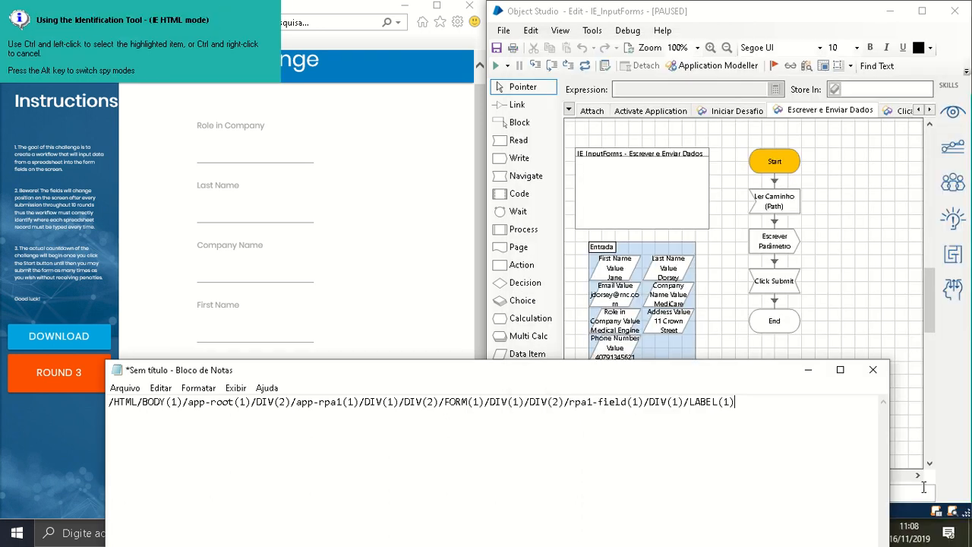
left_click(231, 211, "ctrl")
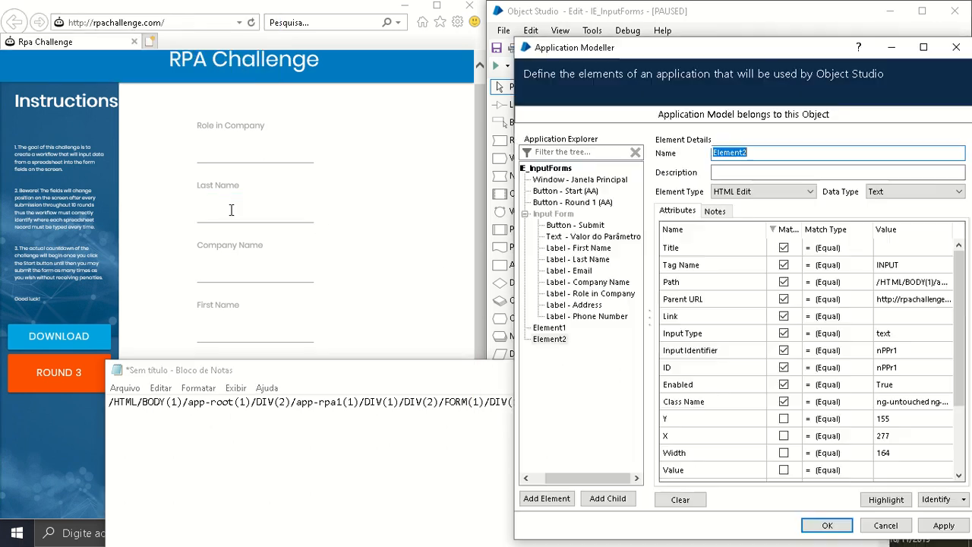
Copy the input field element's Path value and paste it below the label path in Notepad
left_click(887, 283)
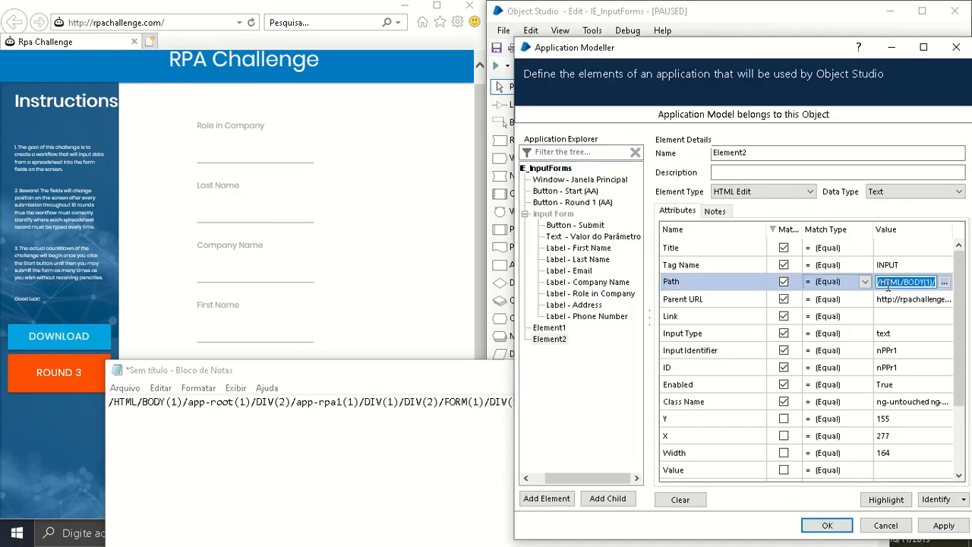
left_click(471, 435)
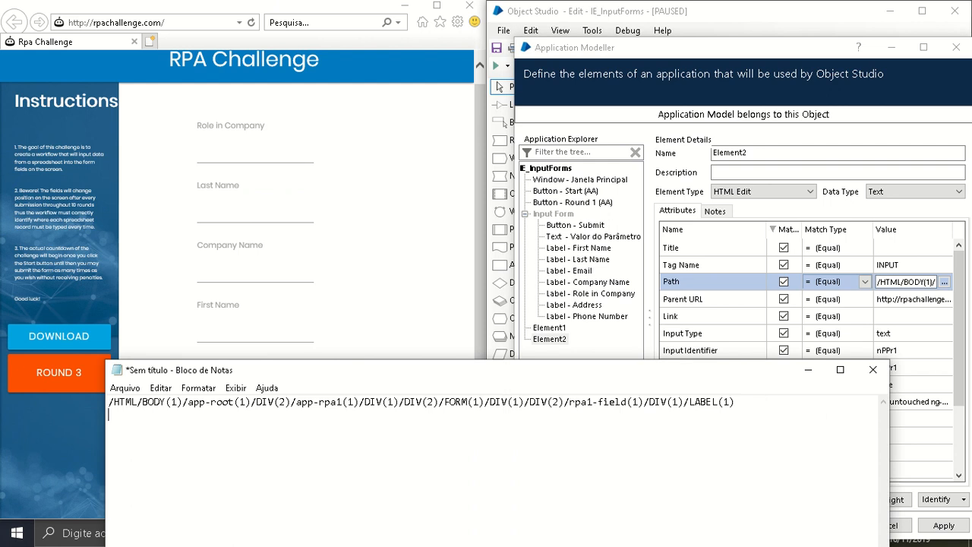
type("/HTML/BODY(1)/app-root(1)/DIV(2)/app-rpa1(1)/DIV(1)/DIV(2)/FORM(1)/DIV(1)/DIV(2)/rpa1-field(1)/DIV(1)/INPUT(1)")
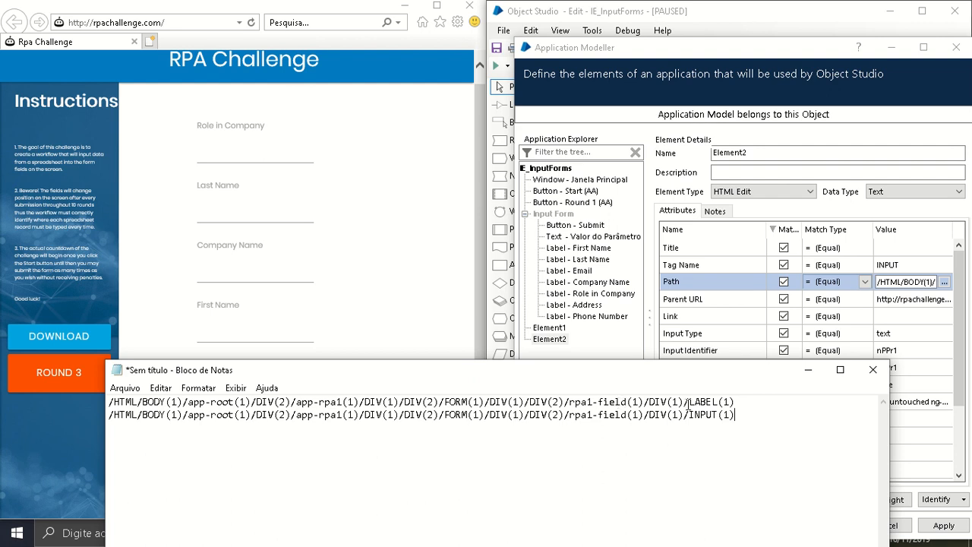
Compare the LABEL and INPUT endings of the two paths, moving the Notepad window clear of the form's labels
left_click_drag(688, 401, 719, 404)
left_click_drag(690, 416, 716, 418)
left_click_drag(613, 381, 676, 414)
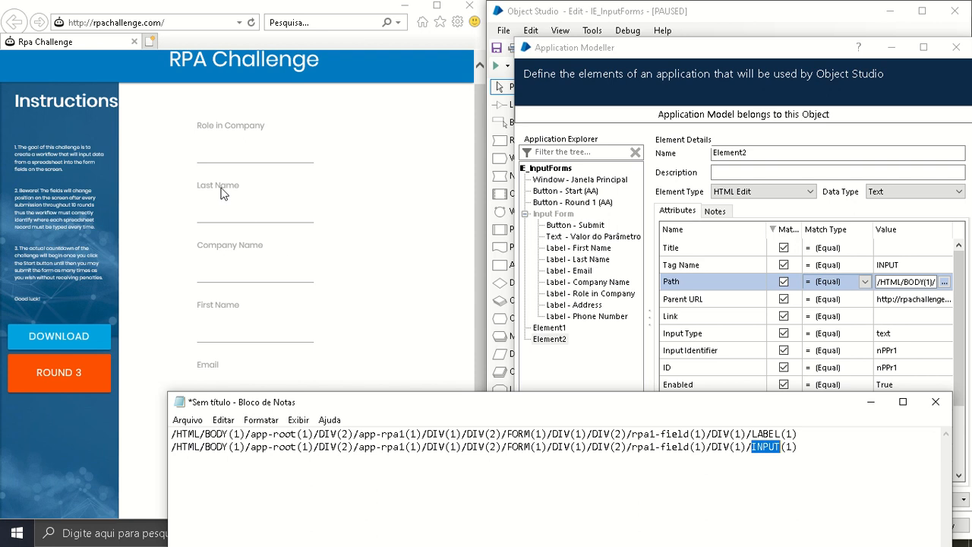
left_click_drag(797, 448, 167, 449)
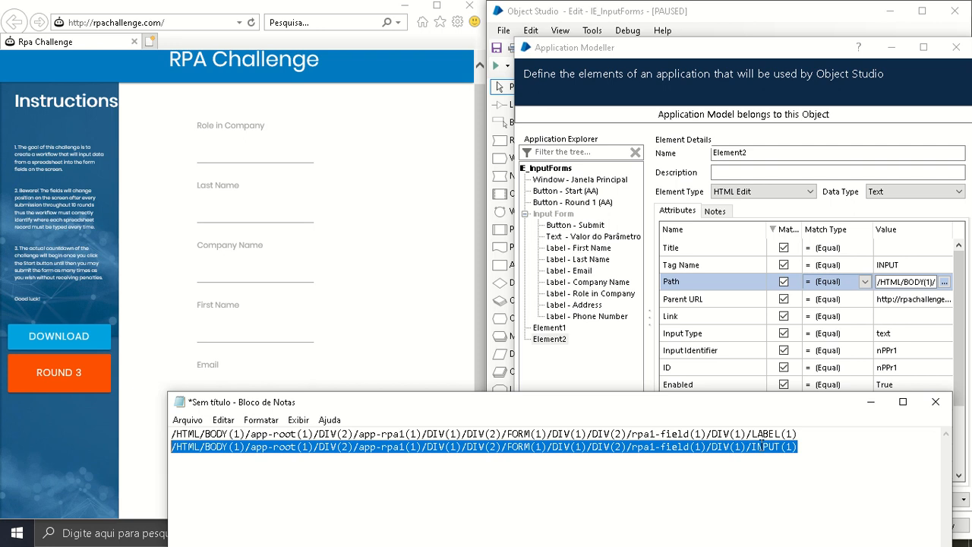
left_click_drag(756, 433, 780, 435)
Examine the matched attributes of the First Name, Last Name and Email label elements, and highlight the Email label on the challenge page
left_click(580, 249)
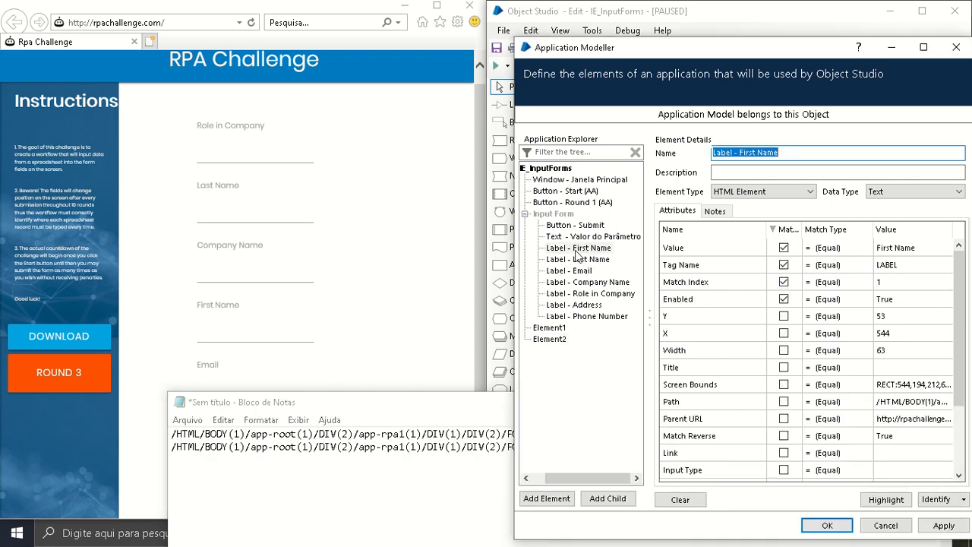
left_click(578, 249)
left_click(788, 231)
left_click(788, 232)
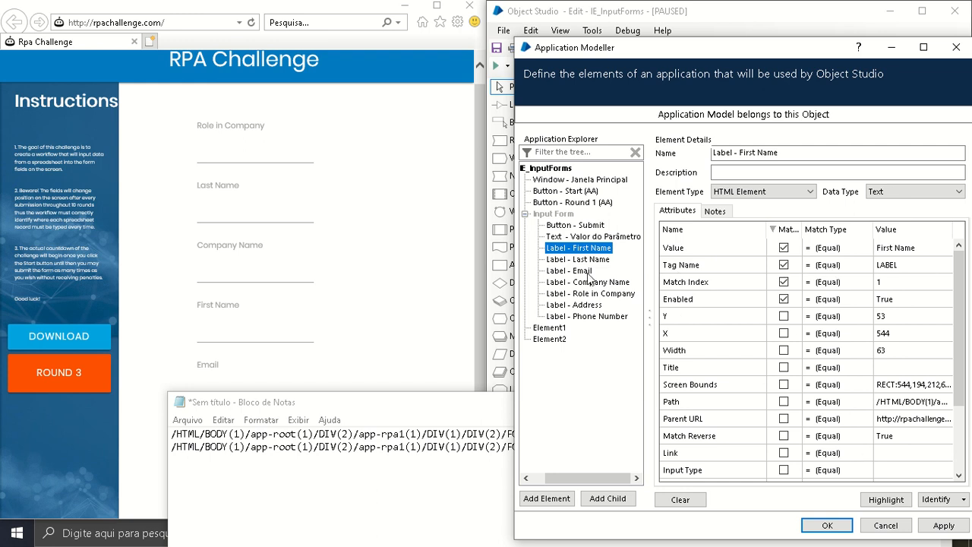
left_click(577, 259)
left_click(577, 271)
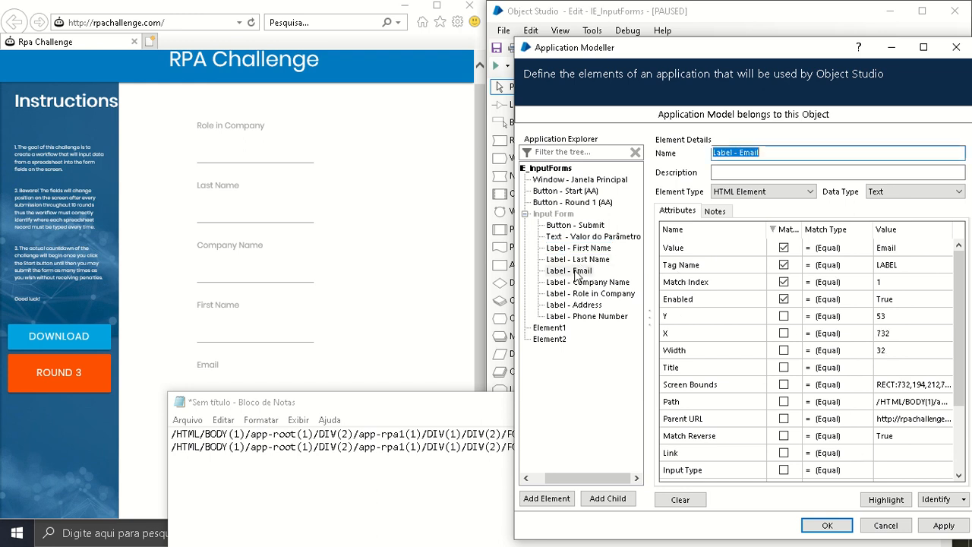
left_click(886, 499)
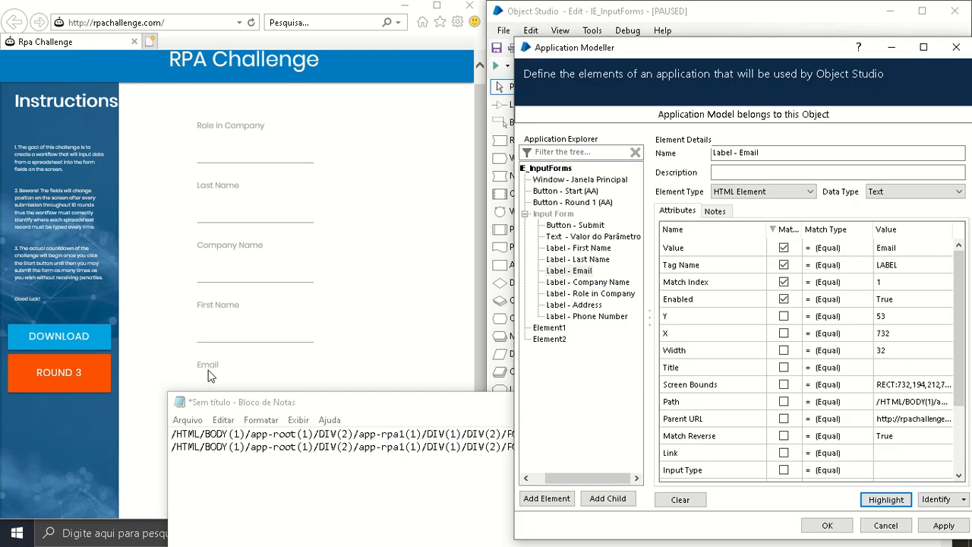
Close Application Modeller without saving its changes and step over the Start stage of the Escrever e Enviar Dados page
left_click(877, 526)
left_click(847, 334)
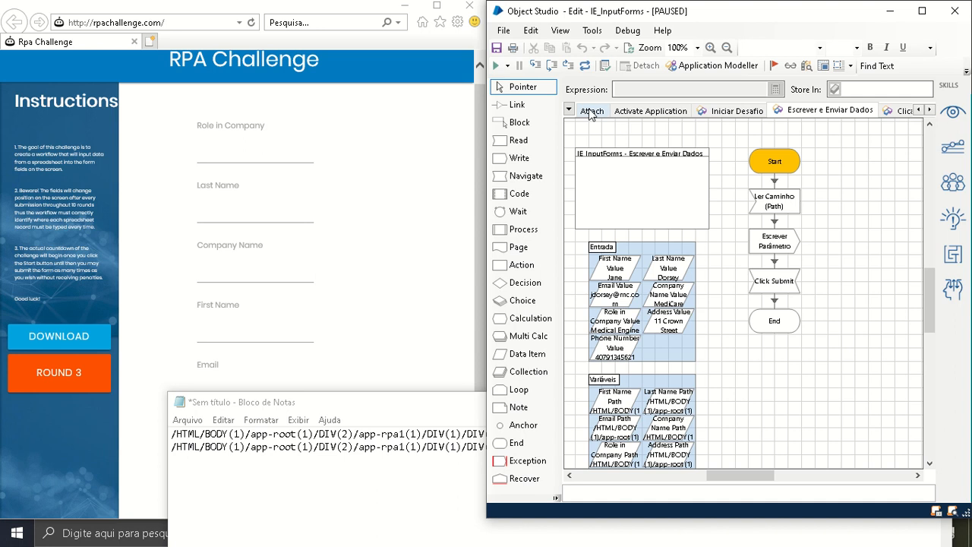
left_click(552, 67)
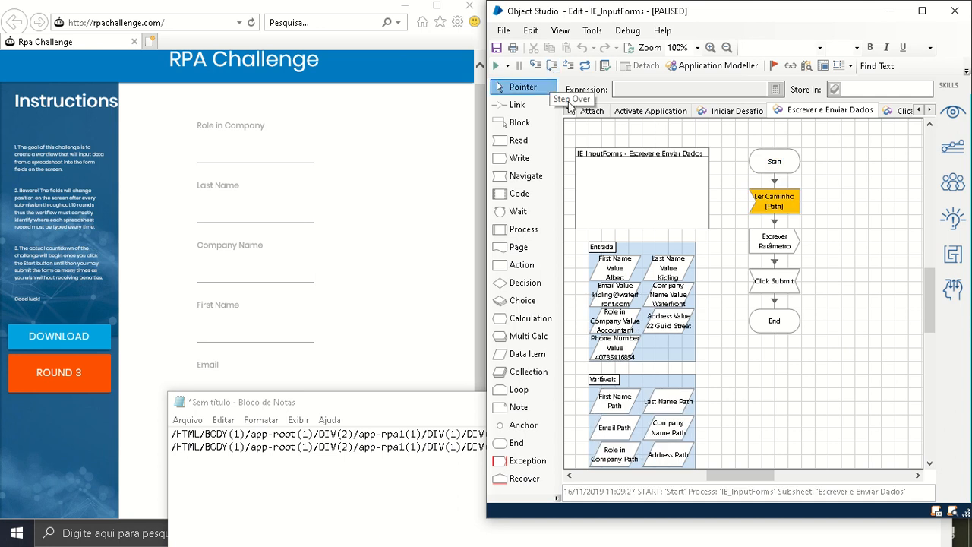
Review the Get Path actions of the Ler Caminho (Path) read stage and step over that stage
left_click(784, 211)
double_click(785, 211)
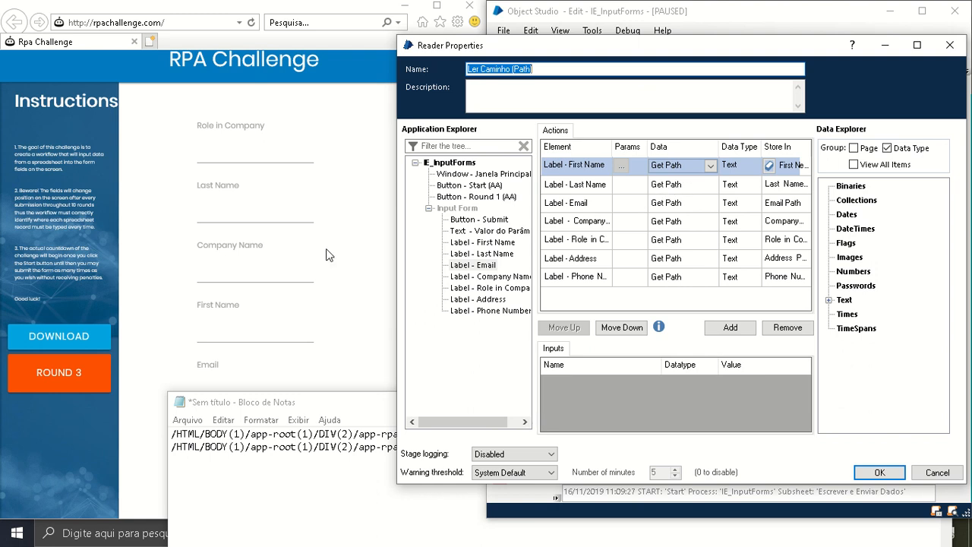
left_click(879, 472)
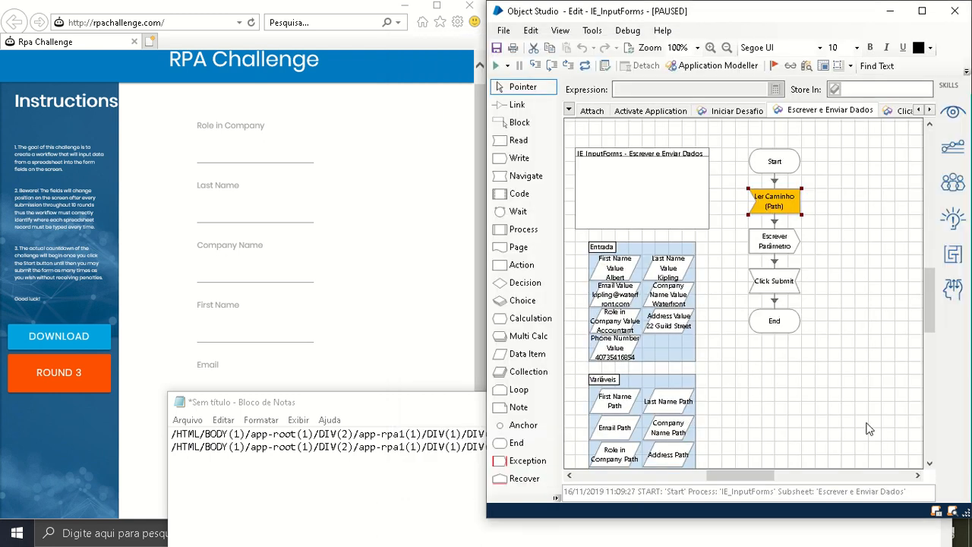
left_click(550, 66)
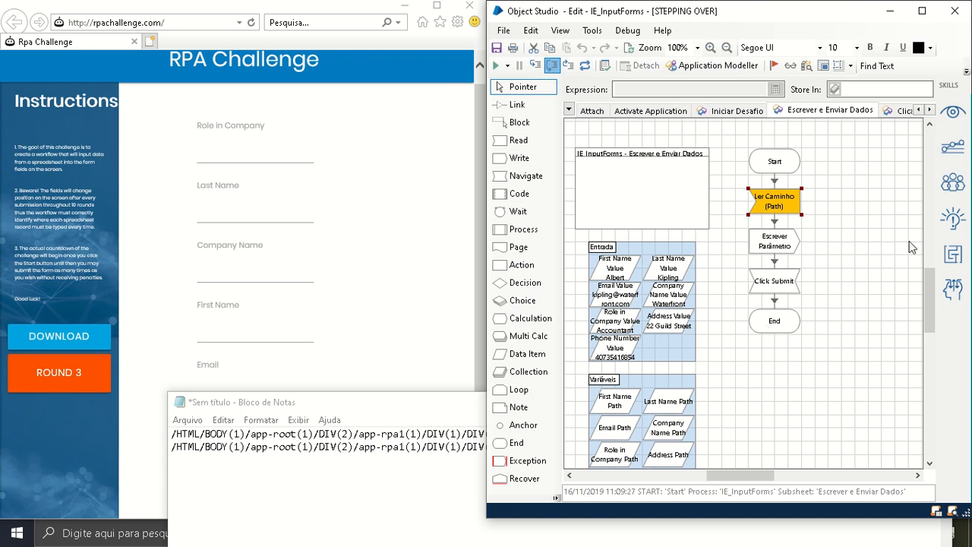
Inspect the current values of the First Name Path and Address Path data items in the Variáveis block
scroll(928, 324, "down", 2)
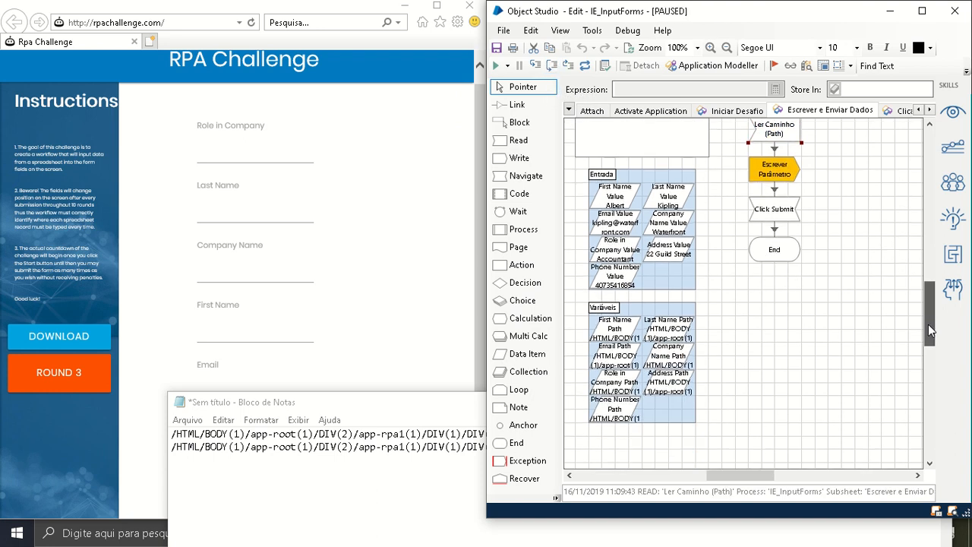
double_click(612, 334)
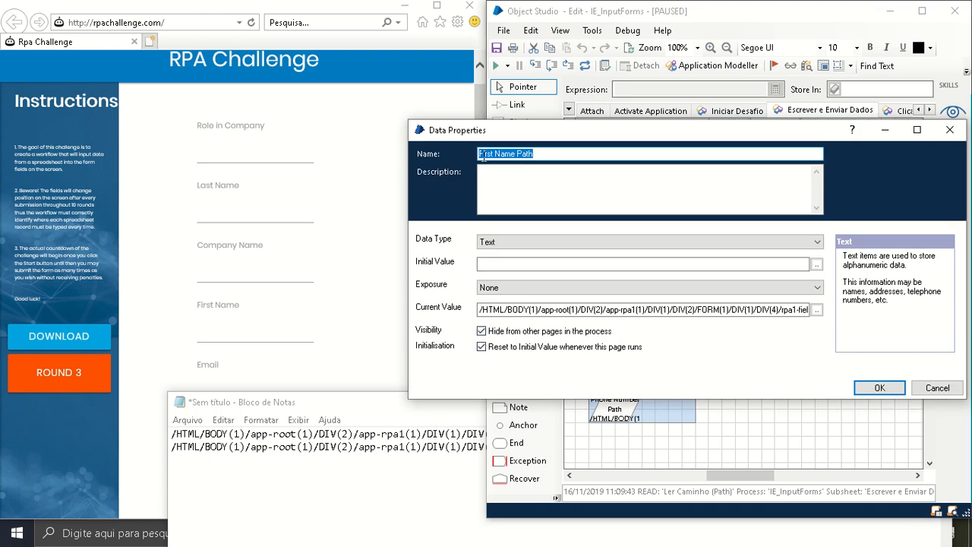
left_click(937, 394)
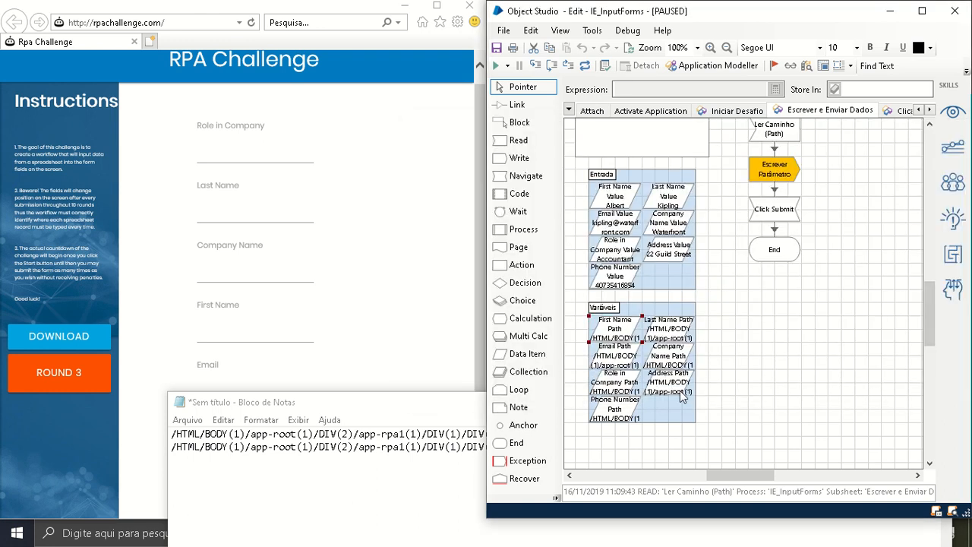
double_click(665, 392)
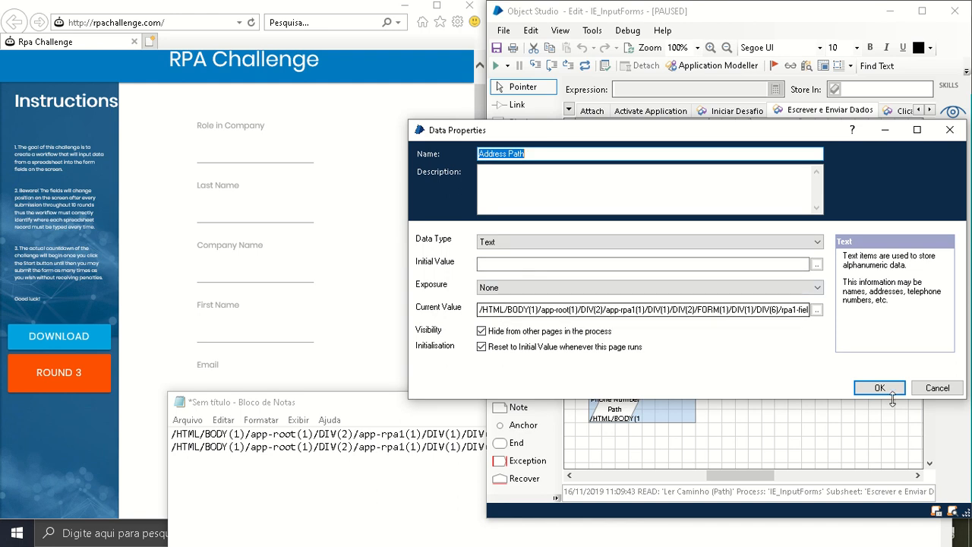
left_click(937, 387)
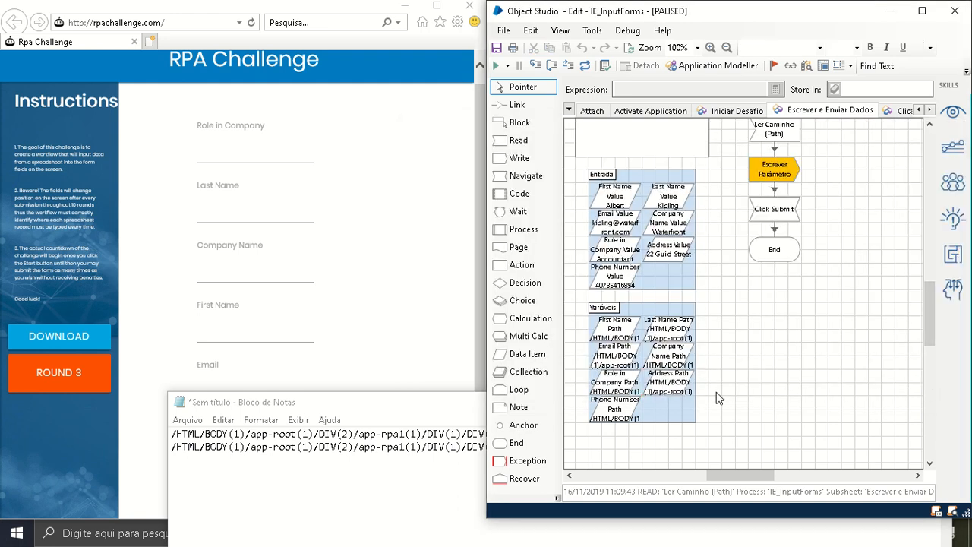
left_click(665, 362)
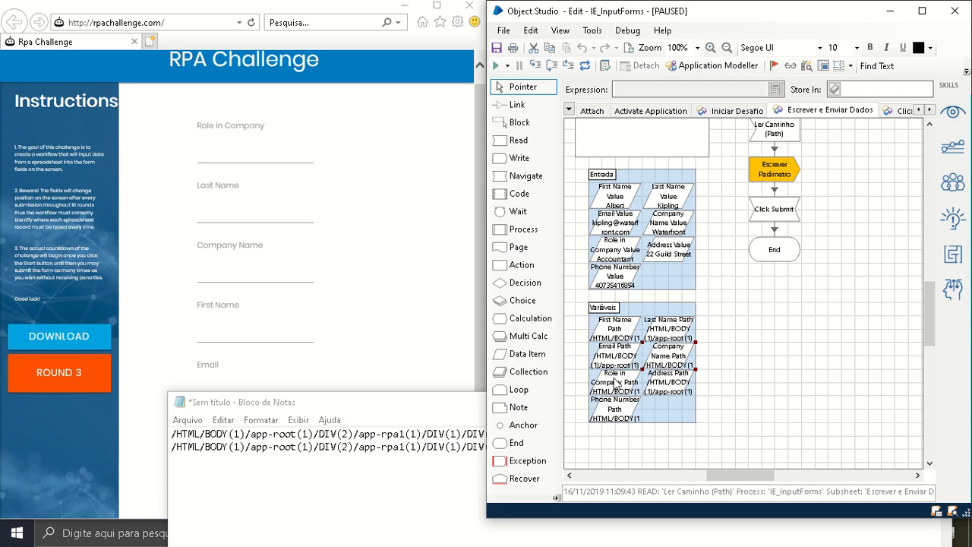
Examine the full label path in Notepad and the INPUT part that differs in the second path, then minimize Notepad
left_click(395, 449)
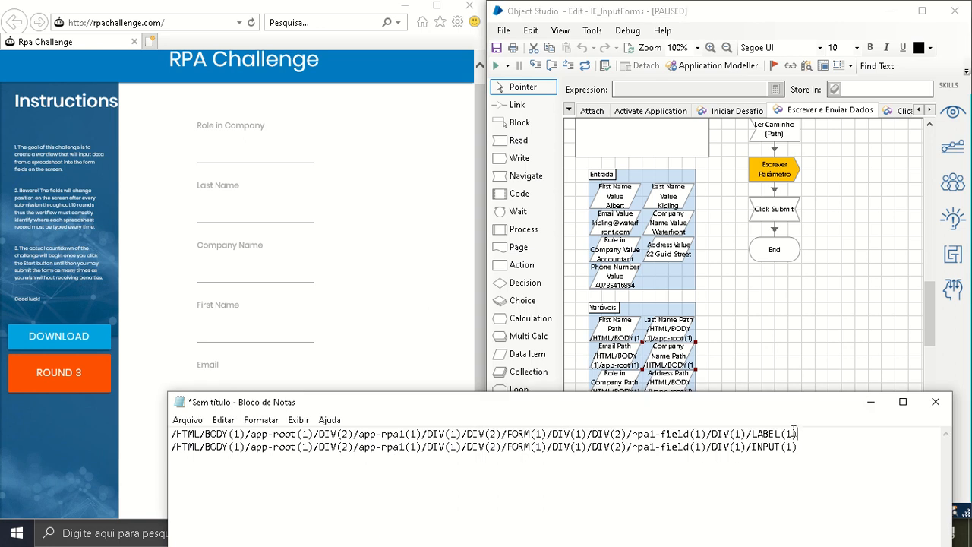
left_click_drag(797, 433, 172, 434)
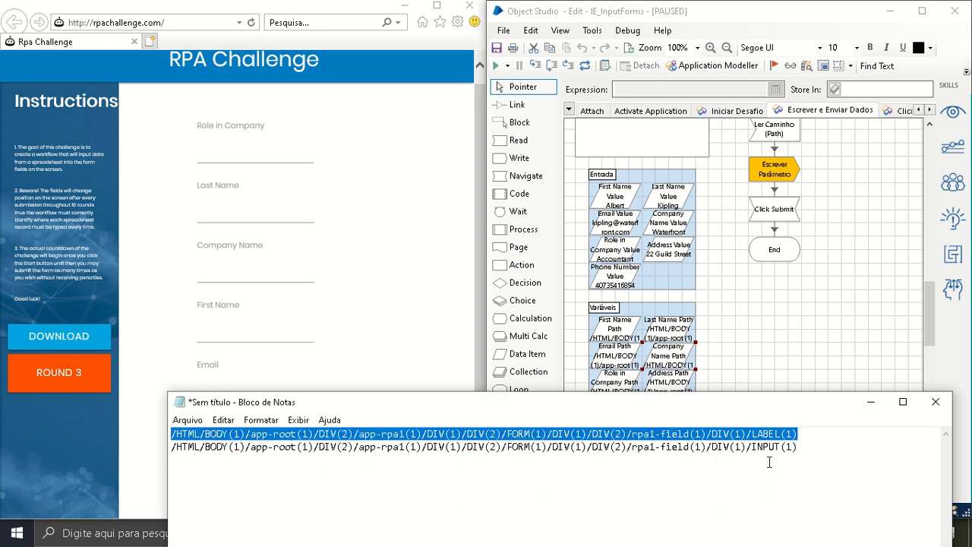
left_click(756, 435)
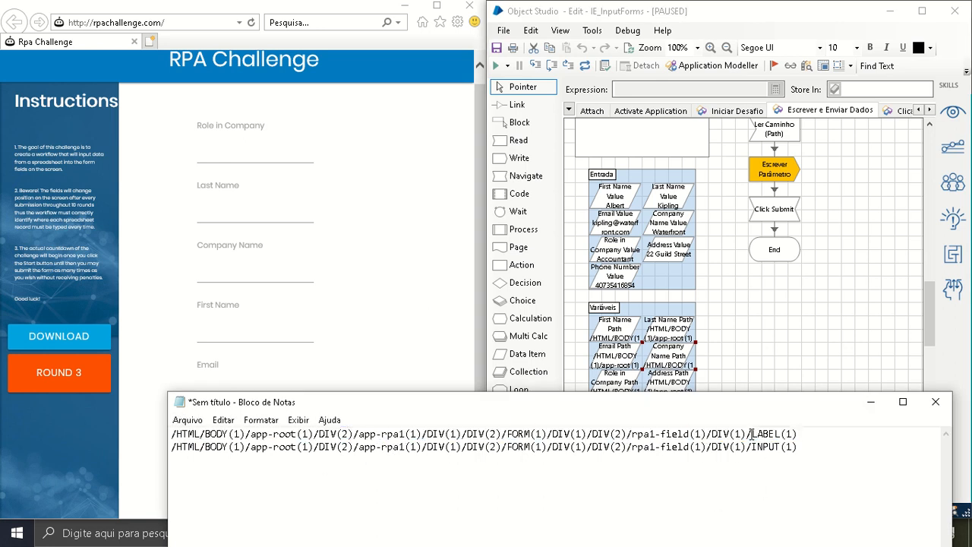
left_click_drag(752, 434, 782, 449)
left_click(870, 402)
Review the list of write actions in the Escrever Parâmetro stage and close its properties
double_click(786, 177)
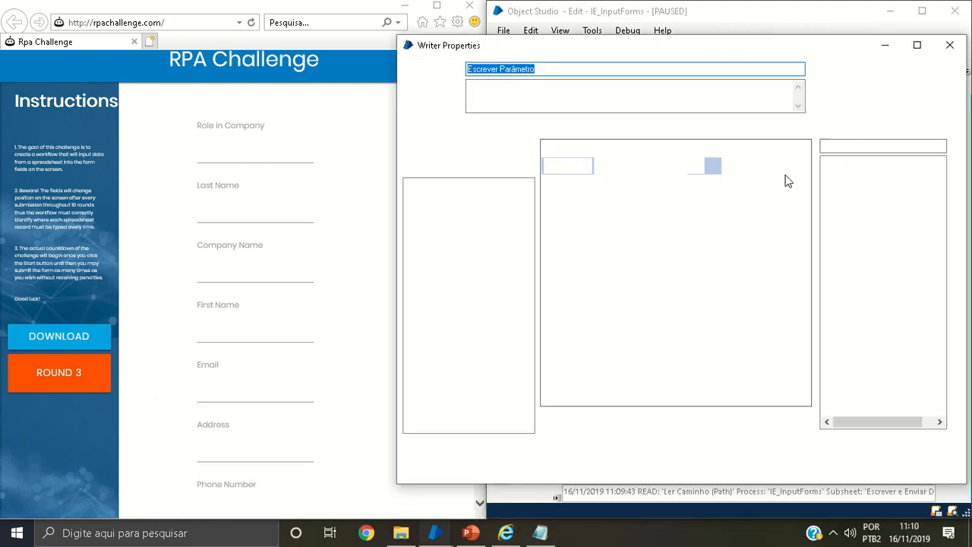
left_click_drag(558, 51, 514, 68)
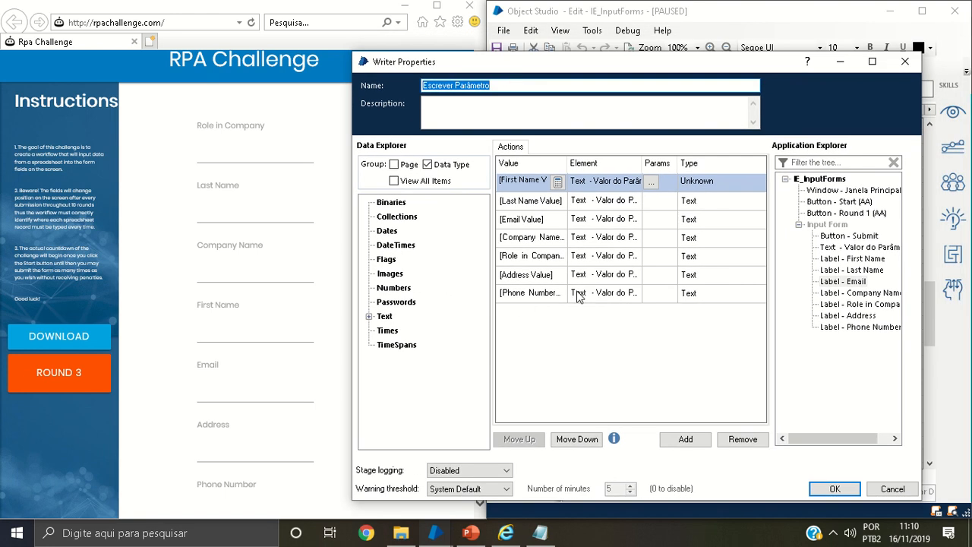
left_click(869, 486)
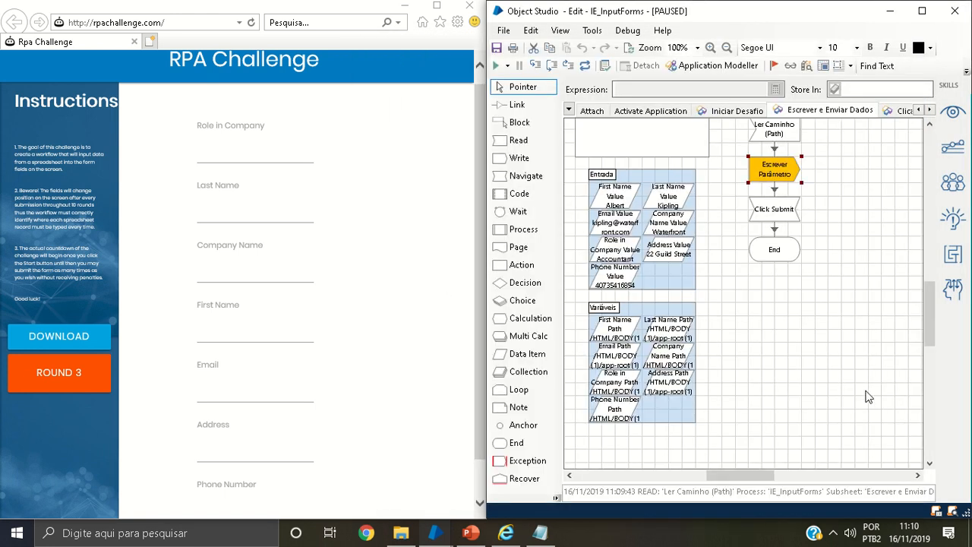
Review the Start stage's input parameters and the data items they are stored in
left_click_drag(929, 323, 924, 312)
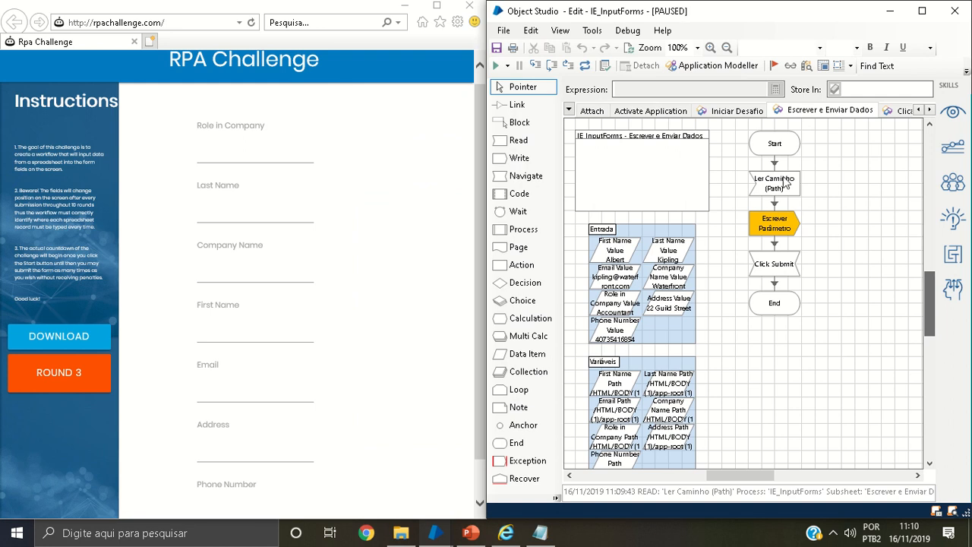
left_click(775, 156)
double_click(776, 156)
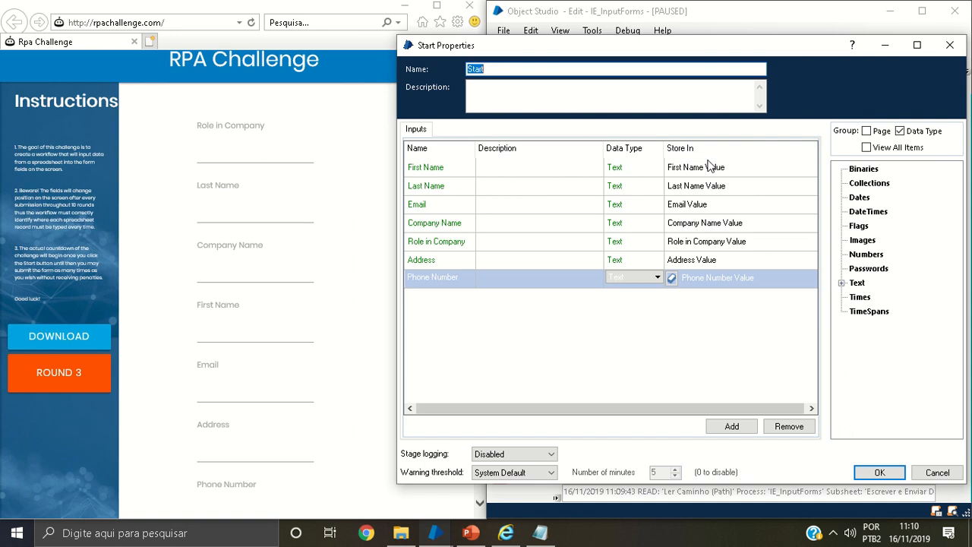
left_click(935, 473)
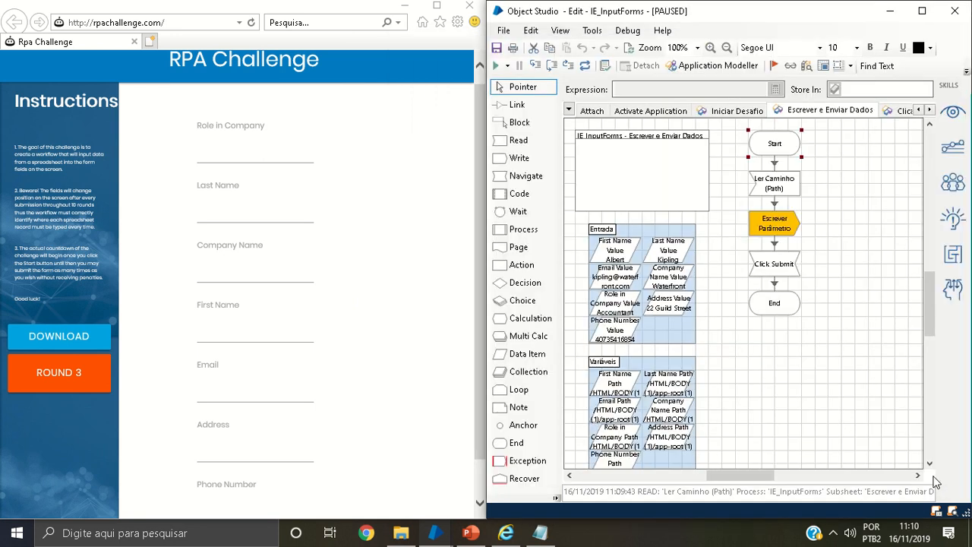
Examine the First Name Value expression in the first write action of the Escrever Parâmetro stage
double_click(775, 228)
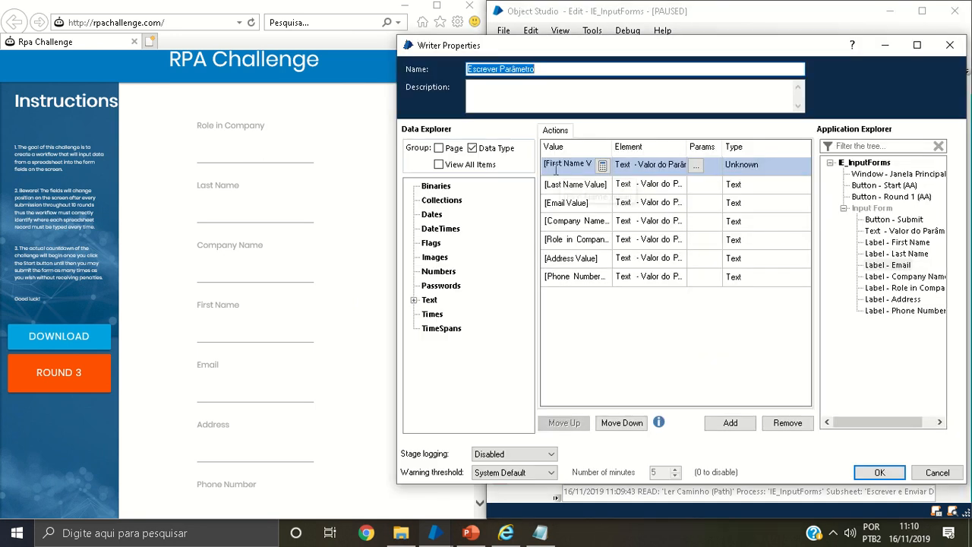
left_click(555, 166)
left_click_drag(547, 164, 608, 169)
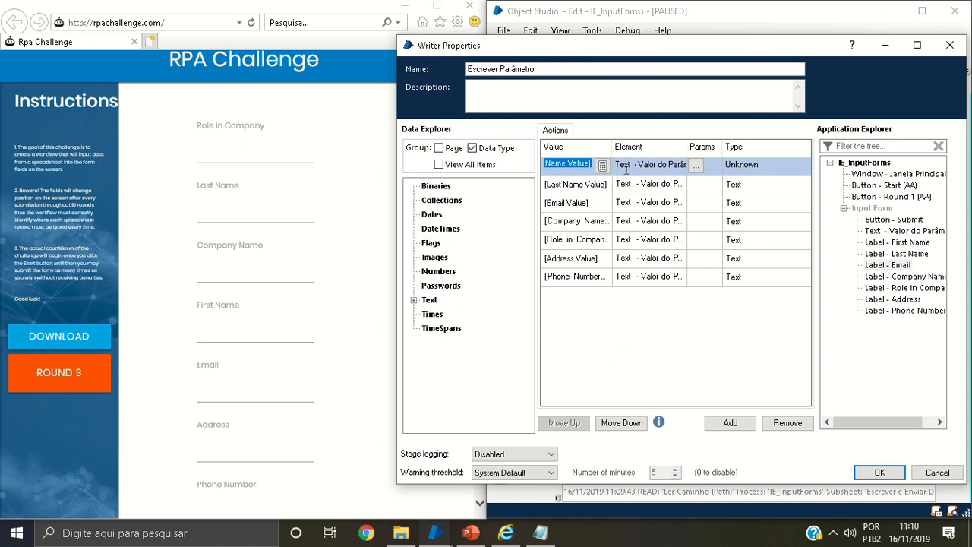
left_click(937, 473)
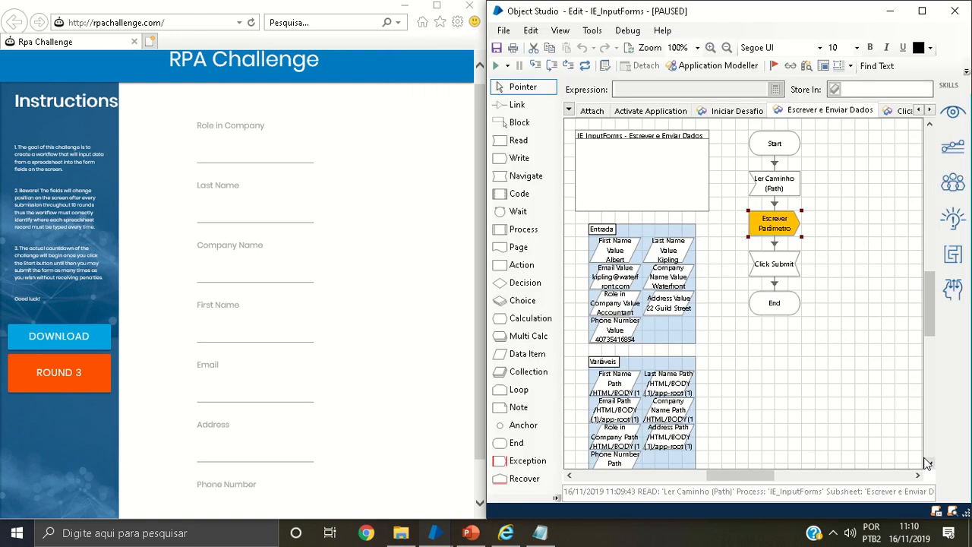
Examine the dynamic Path match of the Text - Valor do Parâmetro element in Application Modeller, sorting its attributes by match
left_click(695, 74)
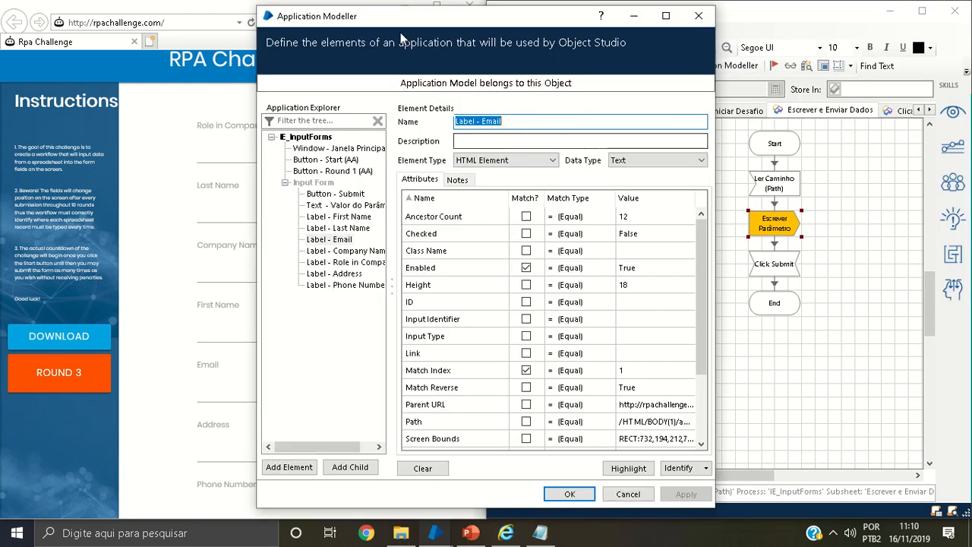
left_click_drag(340, 17, 668, 47)
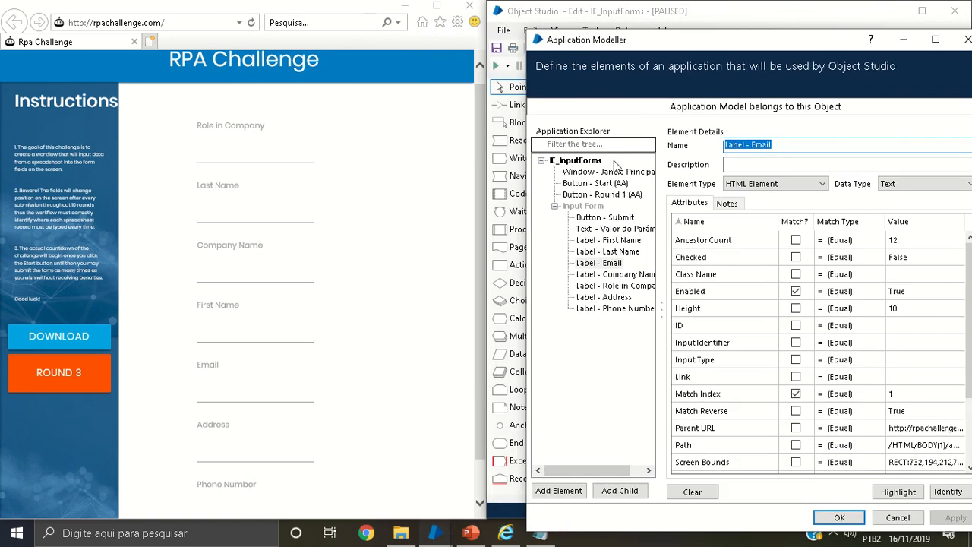
left_click(615, 228)
left_click(793, 228)
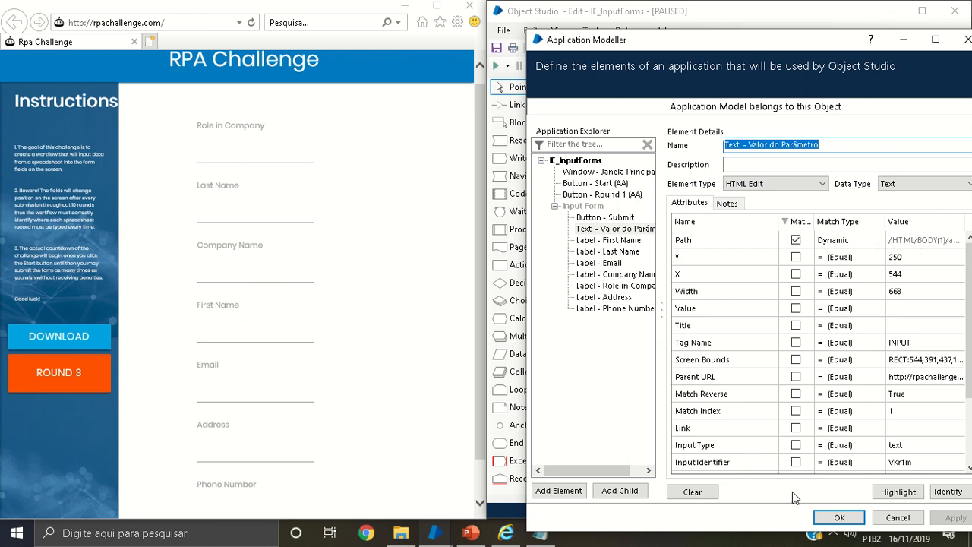
left_click(893, 519)
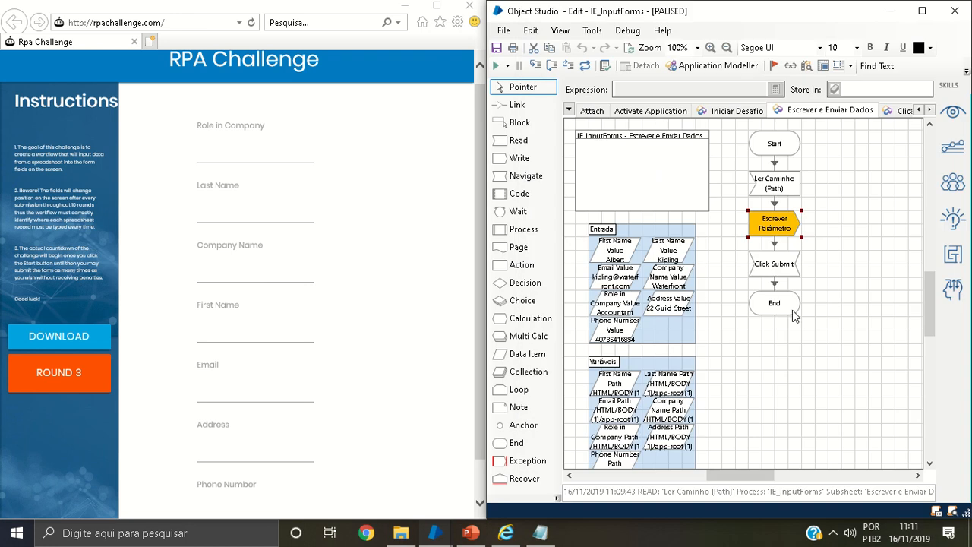
Open the expression behind the dynamic Path parameter of the First Name write action in the Escrever Parâmetro stage
double_click(773, 227)
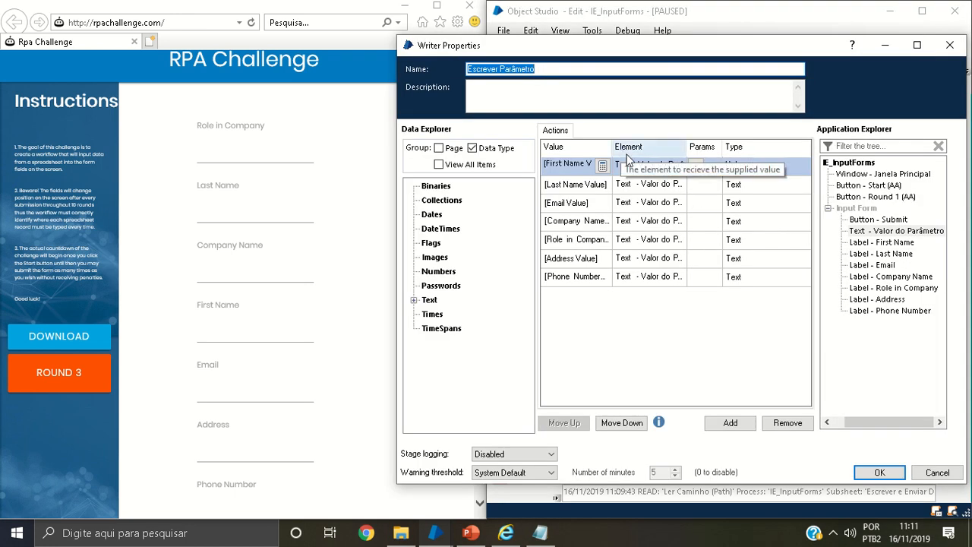
left_click(694, 164)
left_click(696, 164)
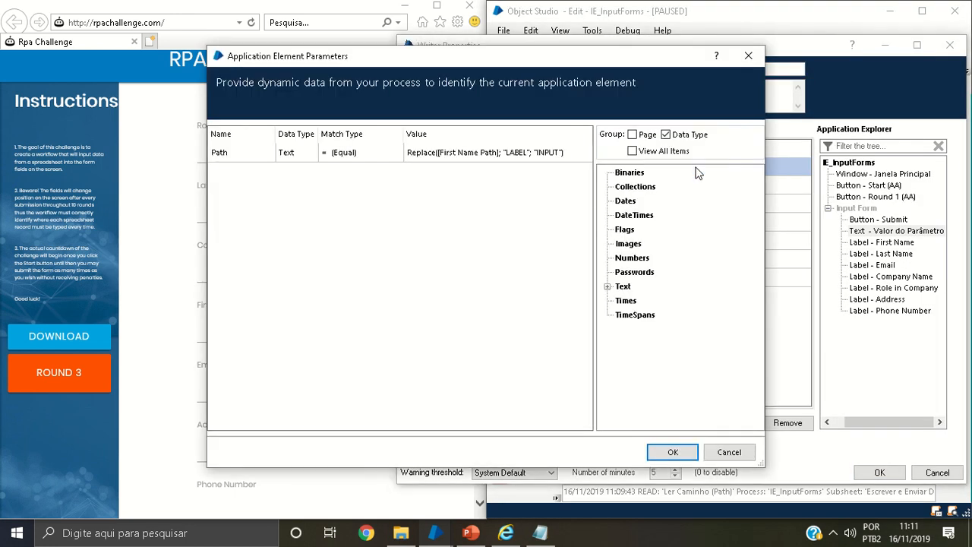
left_click(536, 160)
left_click(584, 152)
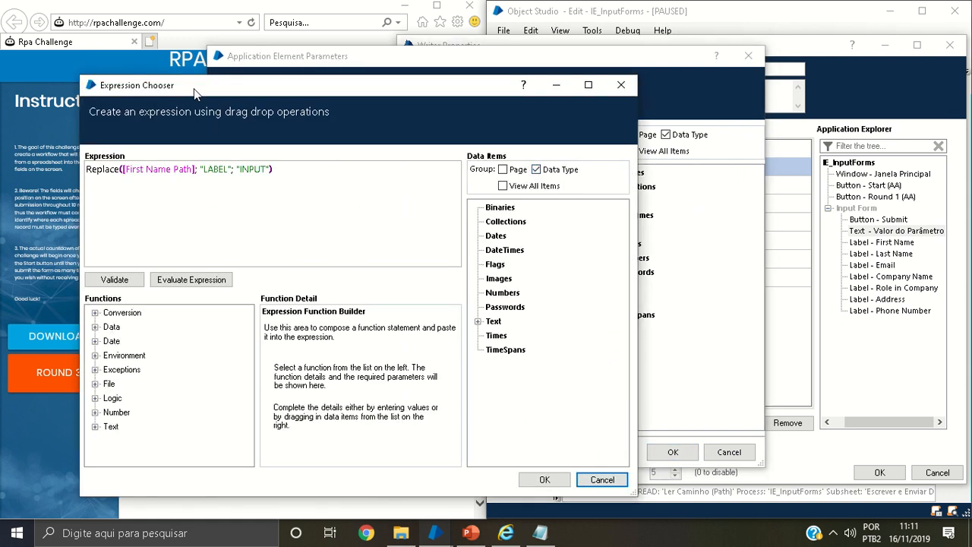
Examine the First Name Path, "LABEL" and "INPUT" arguments of the Replace expression, and close the expression and parameter windows without changes
left_click_drag(194, 89, 401, 129)
left_click(331, 212)
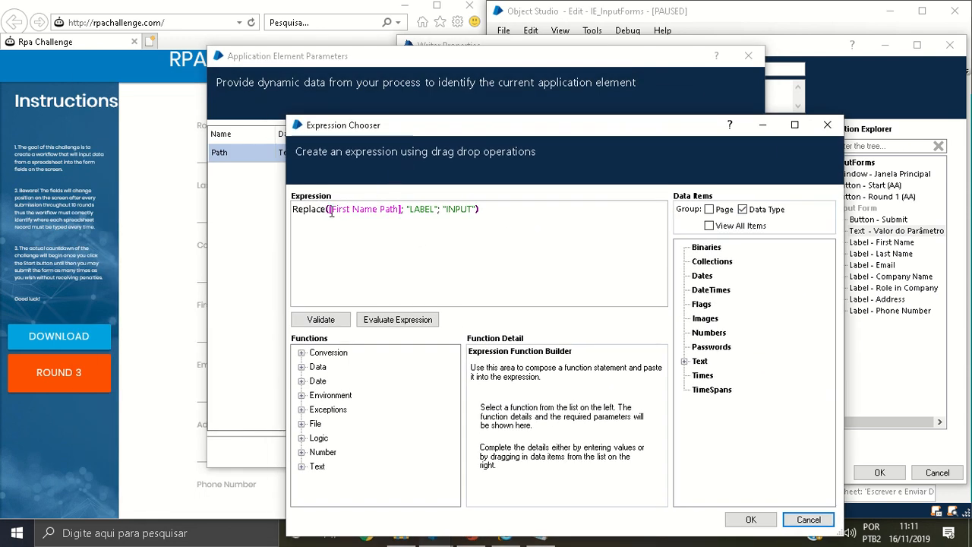
left_click_drag(332, 211, 373, 214)
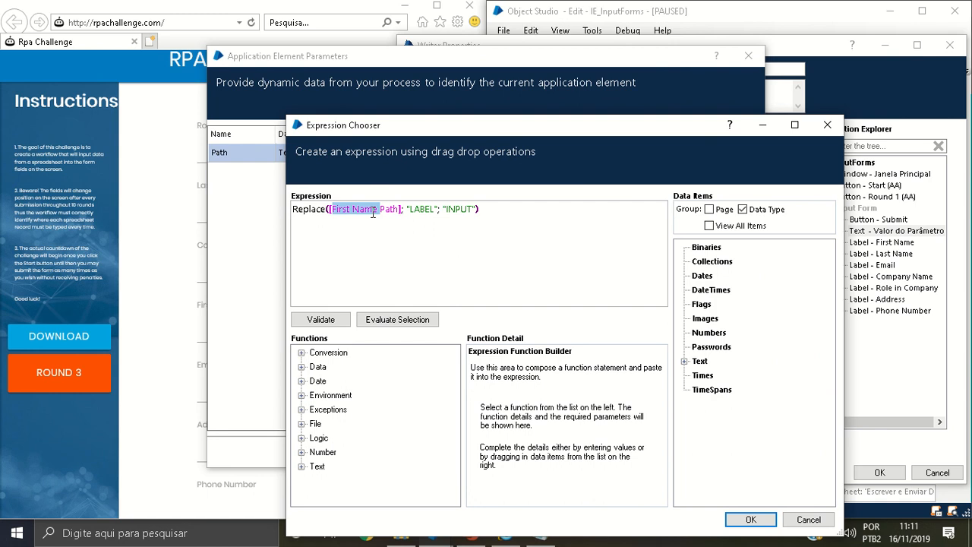
double_click(421, 208)
double_click(459, 209)
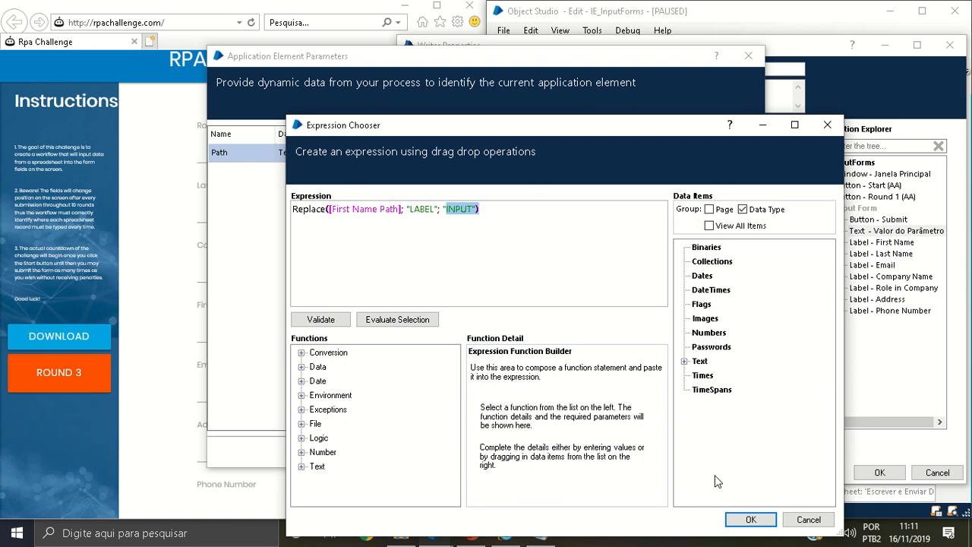
left_click(805, 520)
left_click(713, 453)
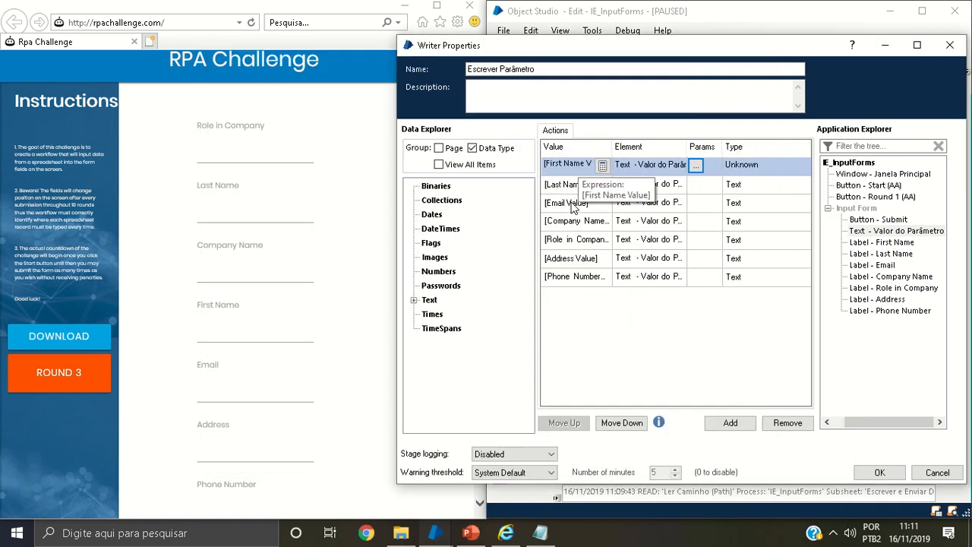
Close the writer properties without changes and step over the Escrever Parâmetro and Click Submit stages to fill and submit the form
left_click(936, 472)
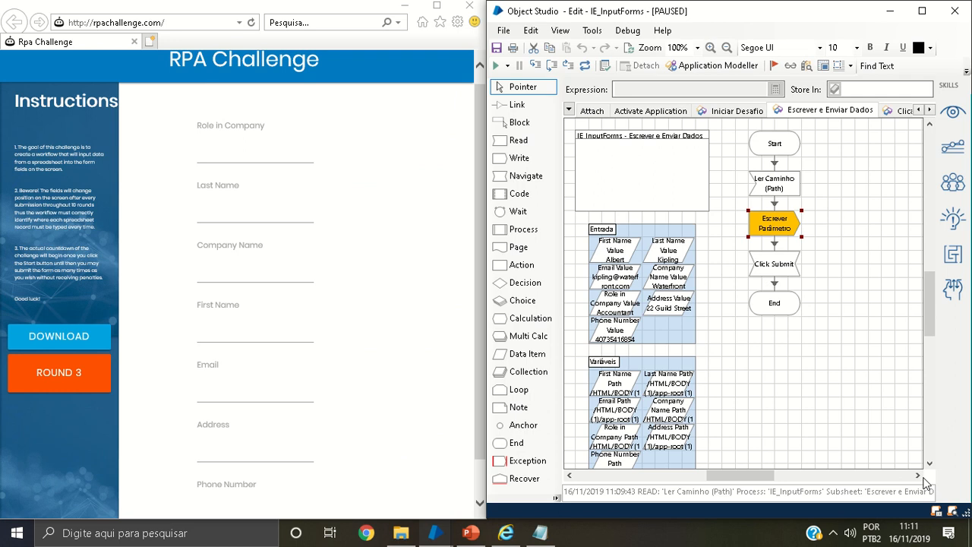
left_click(550, 68)
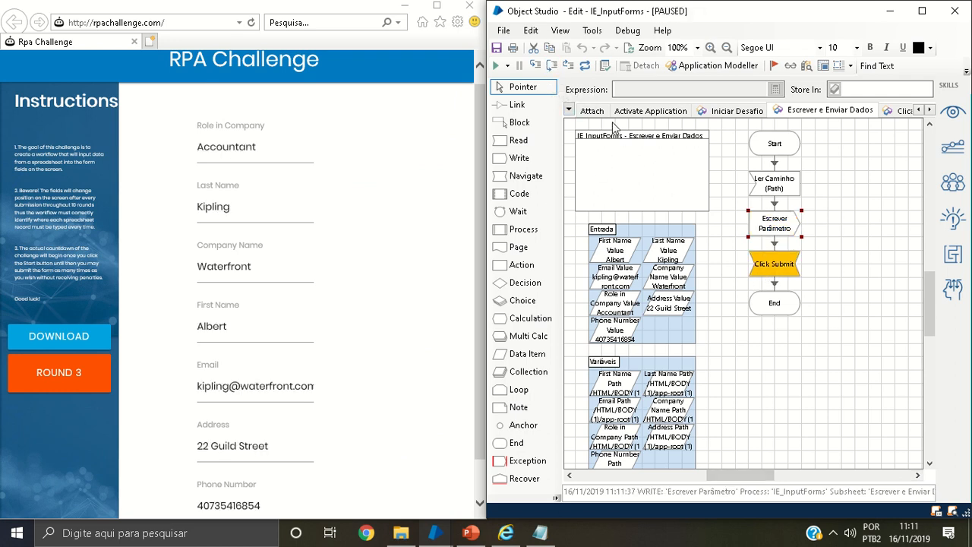
left_click(552, 68)
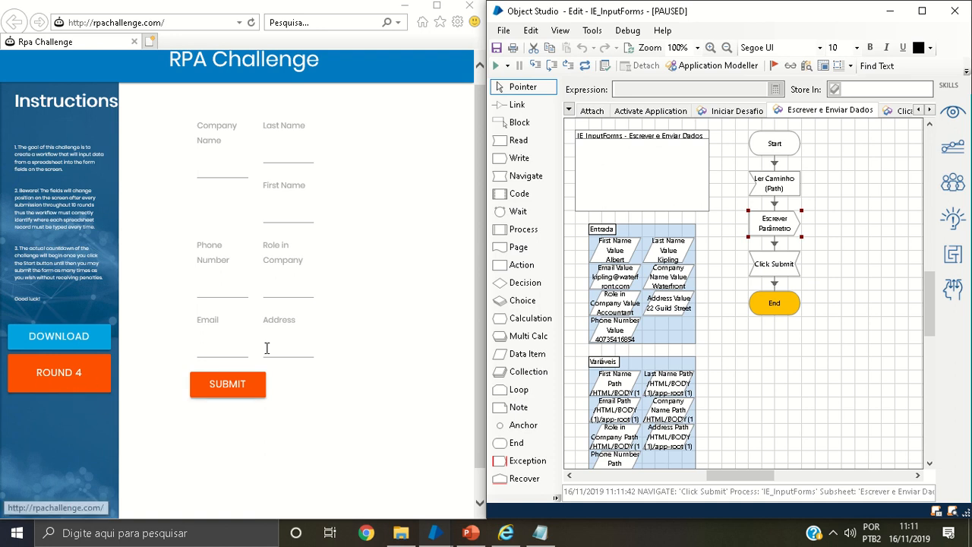
Examine the rearranged field positions in the new RPA Challenge round, including First Name, Phone Number and Address
left_click(273, 191)
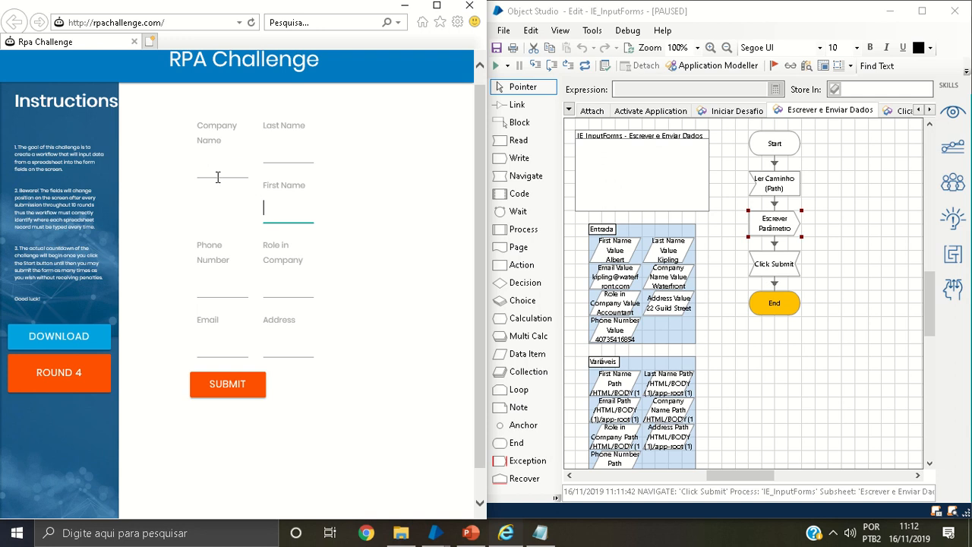
left_click(218, 292)
left_click(207, 255)
left_click(274, 320)
Step out of the object's End stage to the process, over the Para cada Linha loop end and the Escrever e Enviar Dados action
left_click(781, 375)
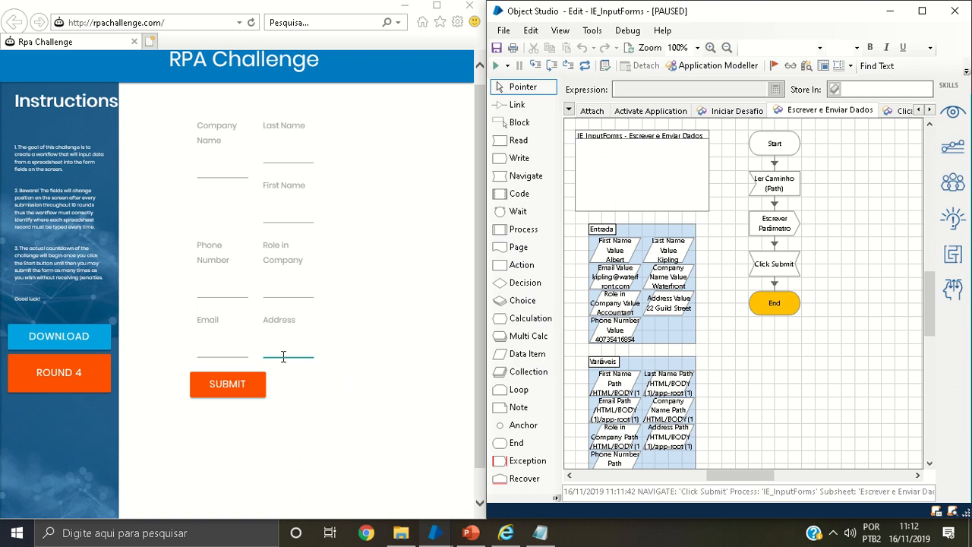
left_click(553, 66)
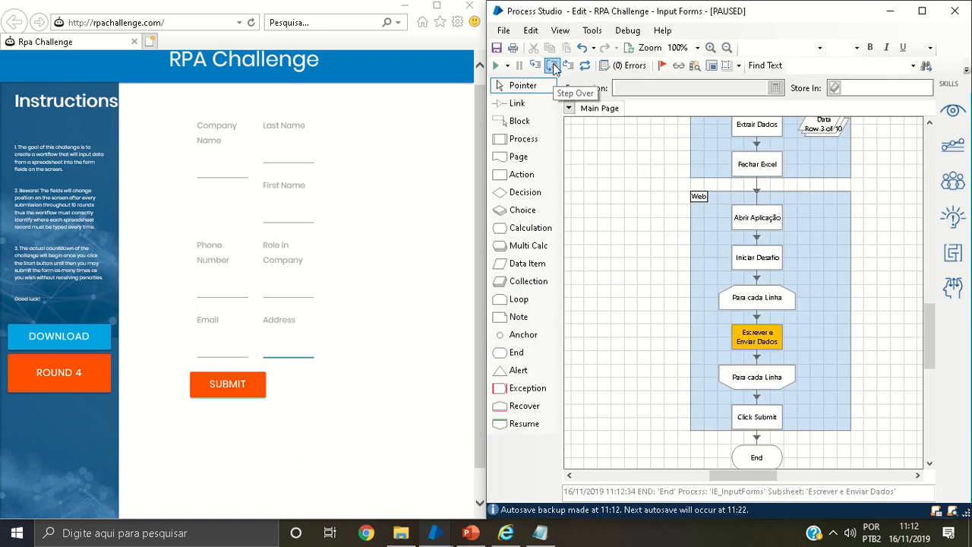
left_click(553, 64)
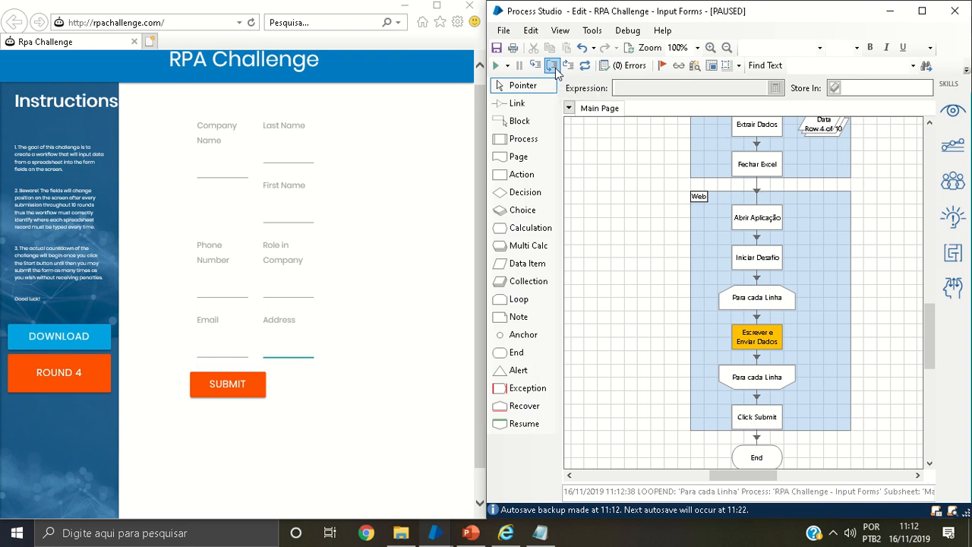
left_click(555, 68)
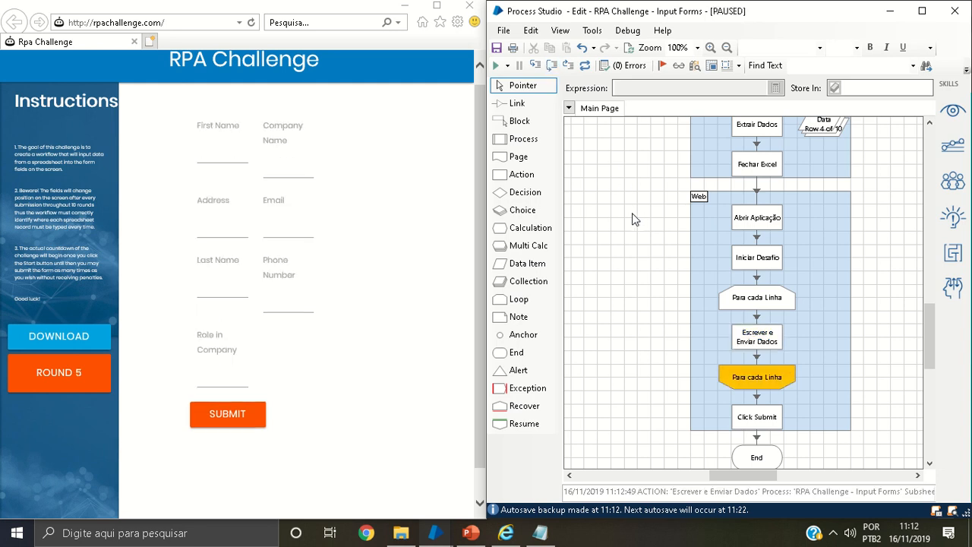
Check the debug speed options and run the remaining rows of the RPA Challenge - Input Forms process through to its End stage
mouse_move(932, 351)
left_mouse_down()
mouse_move(933, 339)
mouse_move(933, 358)
mouse_move(932, 349)
left_mouse_up()
left_click(508, 66)
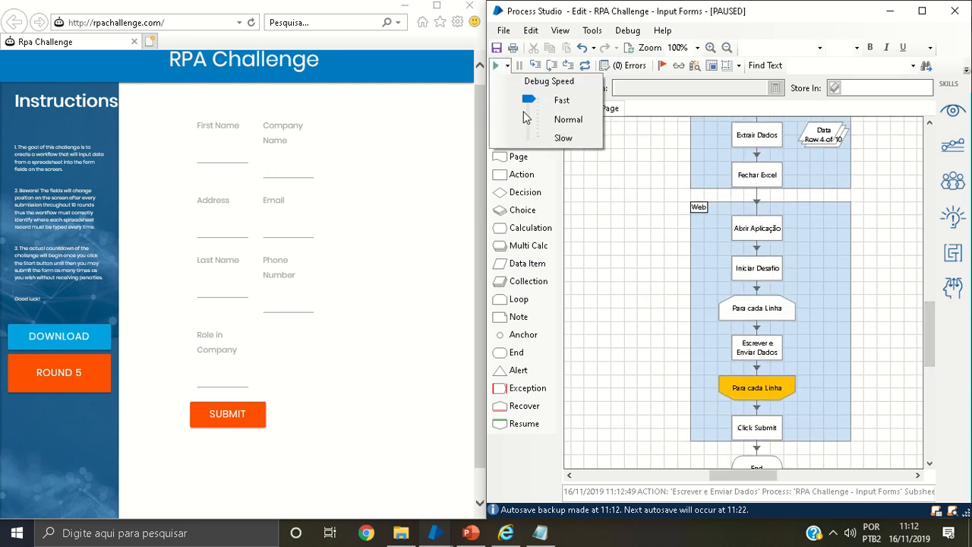
left_click(595, 209)
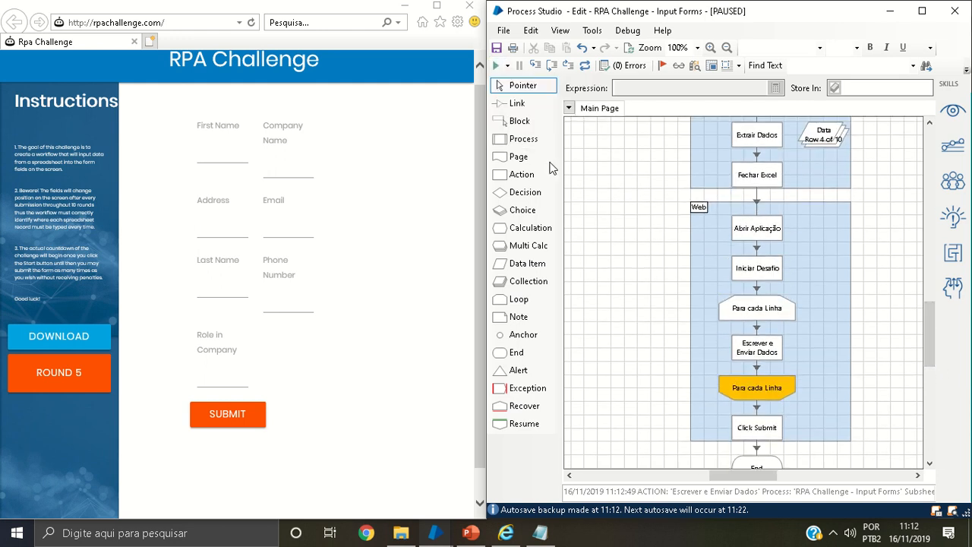
left_click(495, 68)
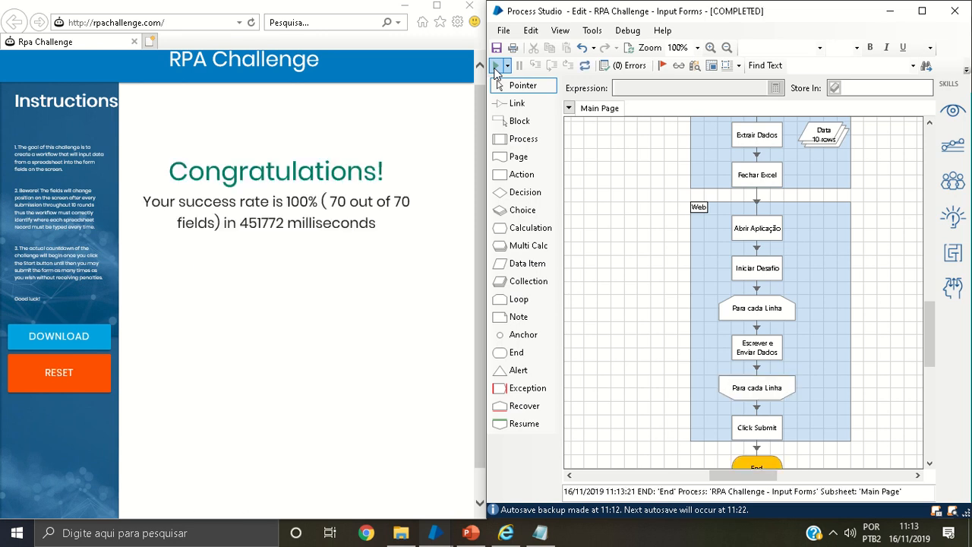
Maximize the RPA Challenge browser window and highlight the elapsed milliseconds in the result message
left_click_drag(217, 18, 363, 69)
double_click(368, 64)
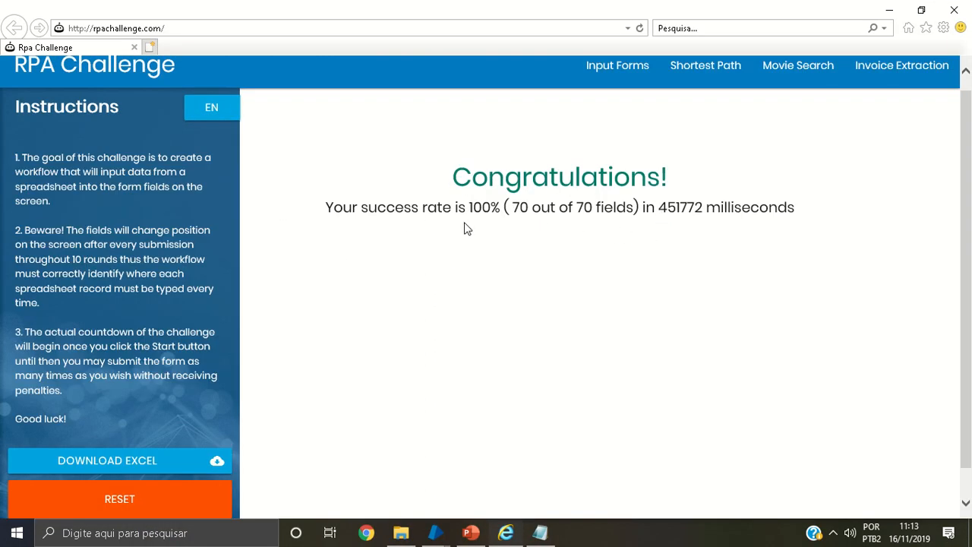
left_click_drag(686, 206, 657, 205)
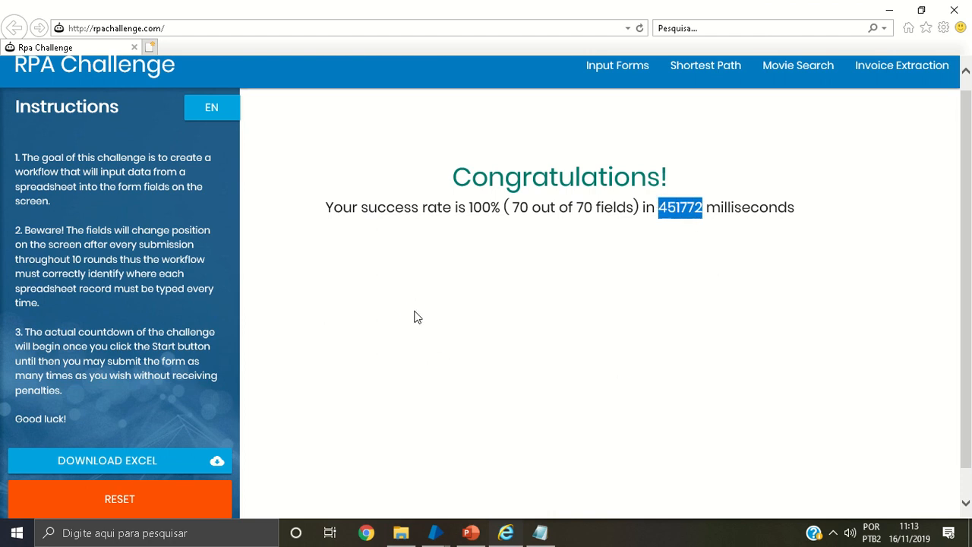